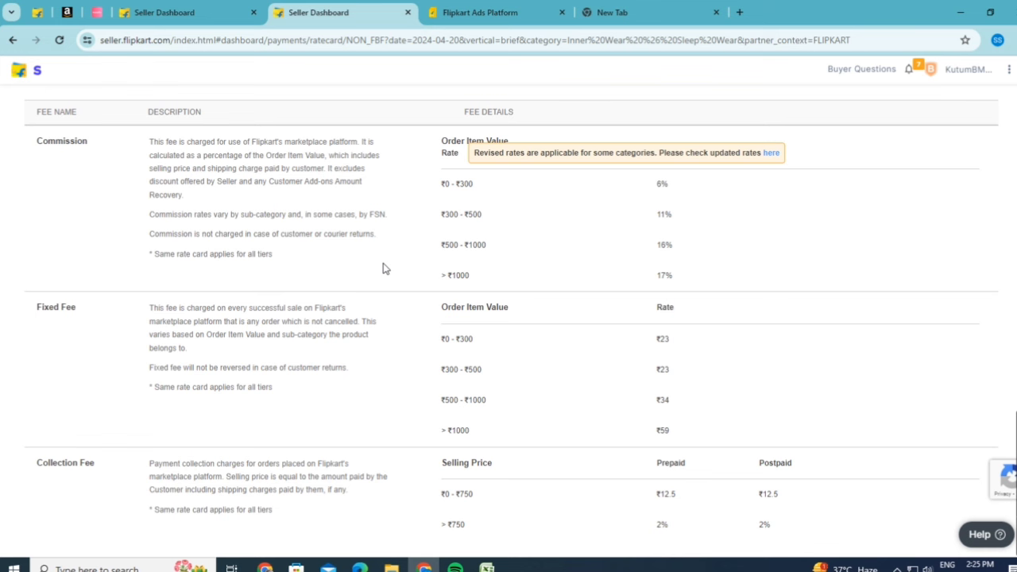
# - Review the commission, fixed, collection and shipping fee sections of the Inner Wear Sleep Wear / Brief rate card
pyautogui.scroll(-2, 104, 211)
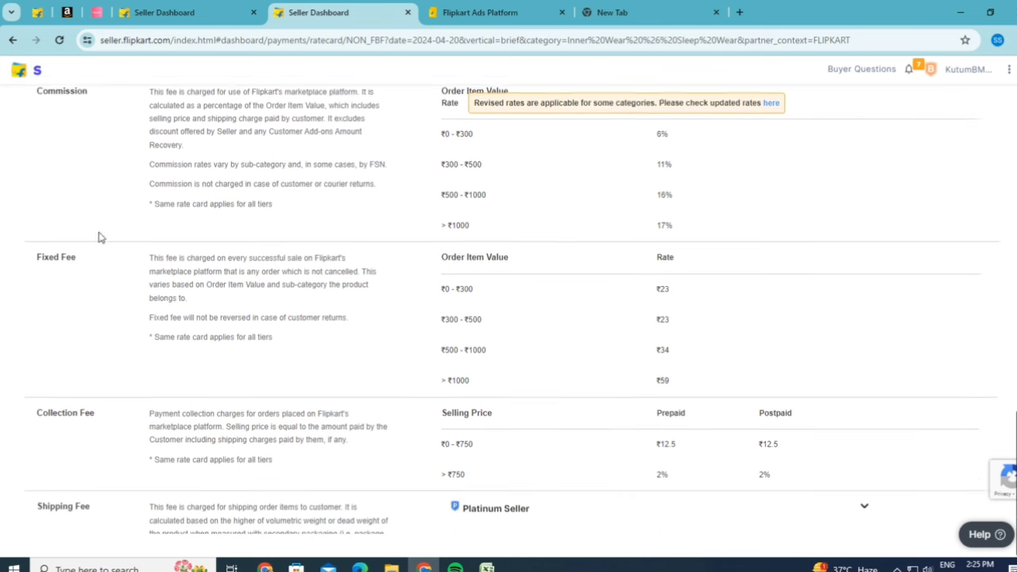
pyautogui.scroll(-2, 90, 259)
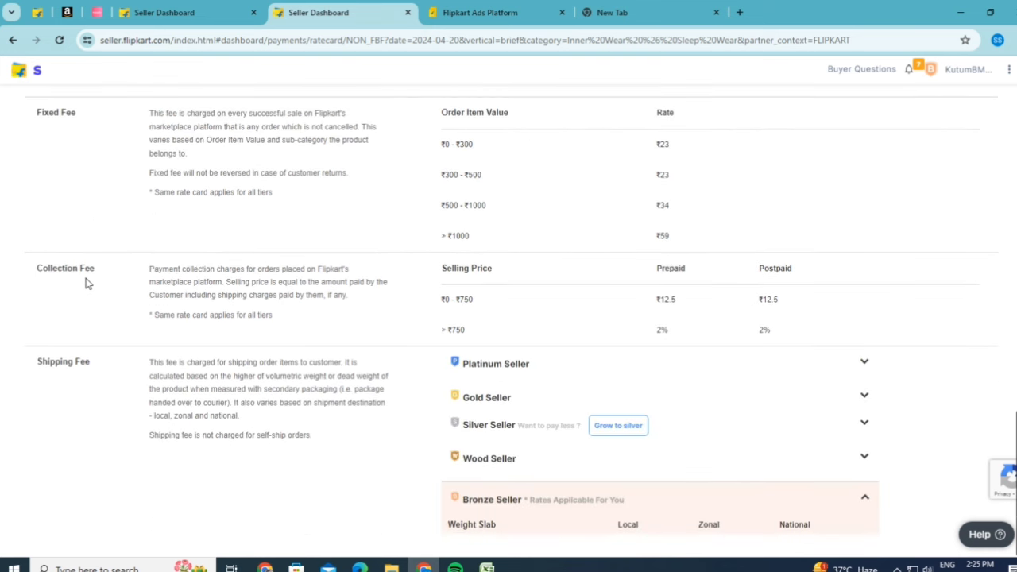
pyautogui.scroll(-2, 80, 270)
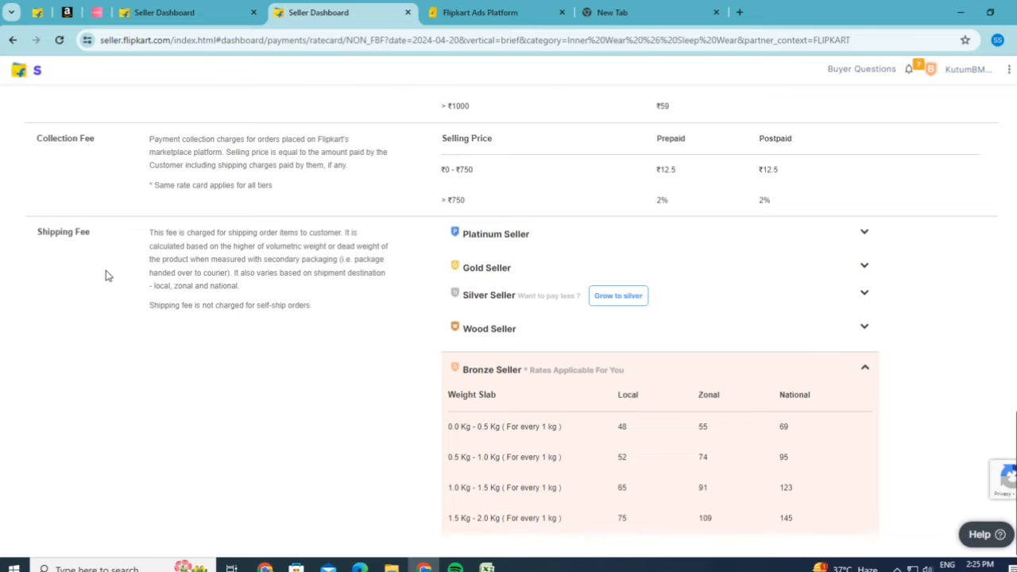
pyautogui.scroll(4, 104, 272)
pyautogui.scroll(4, 109, 278)
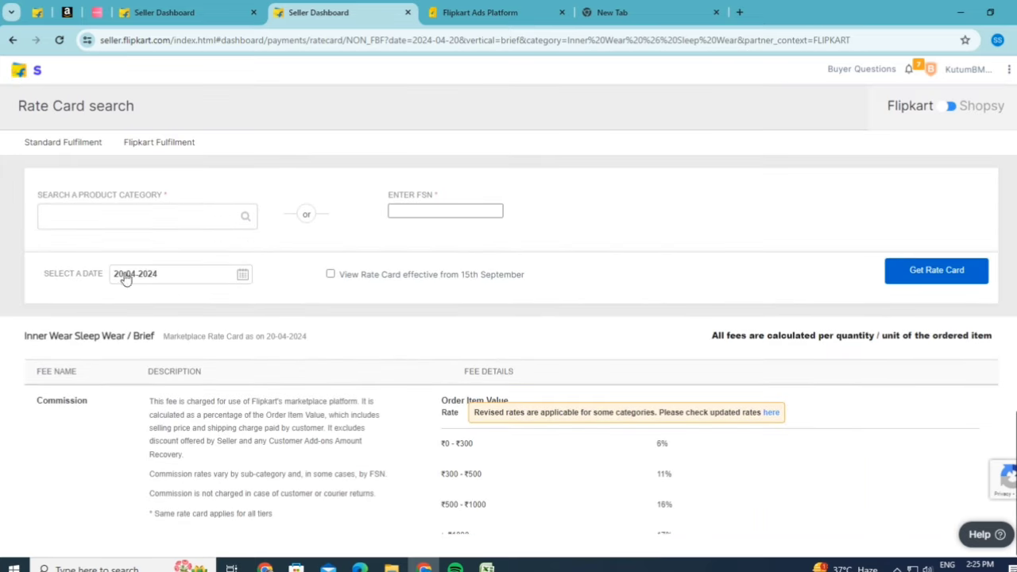
pyautogui.scroll(-3, 332, 350)
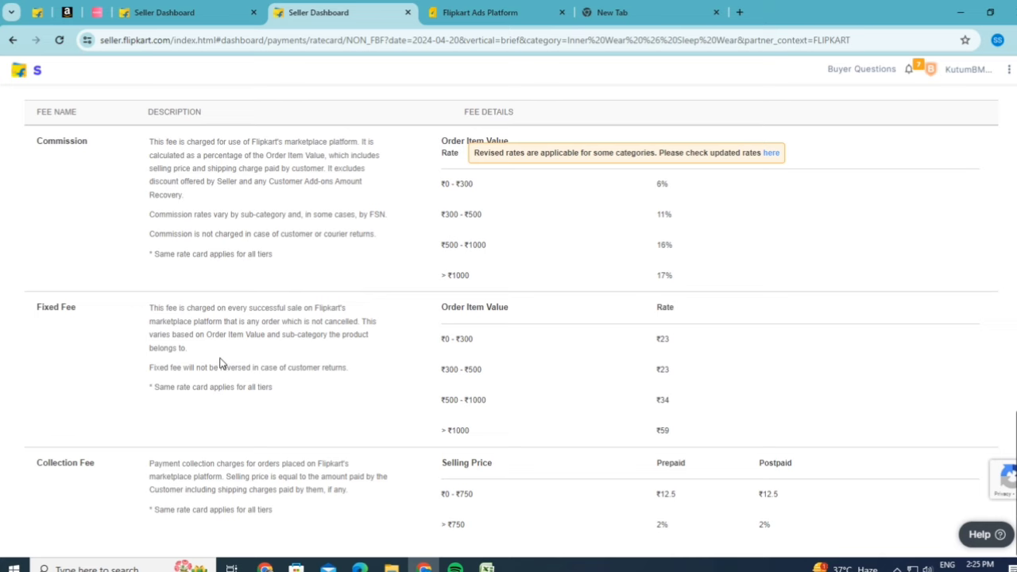
pyautogui.scroll(-1, 222, 362)
pyautogui.scroll(-3, 214, 358)
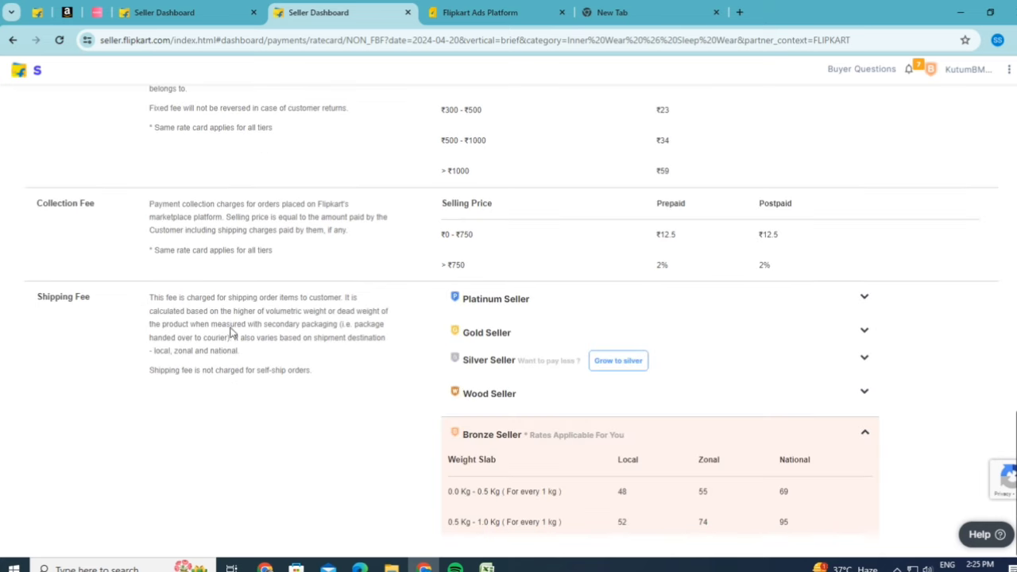
pyautogui.scroll(3, 238, 326)
pyautogui.scroll(2, 264, 307)
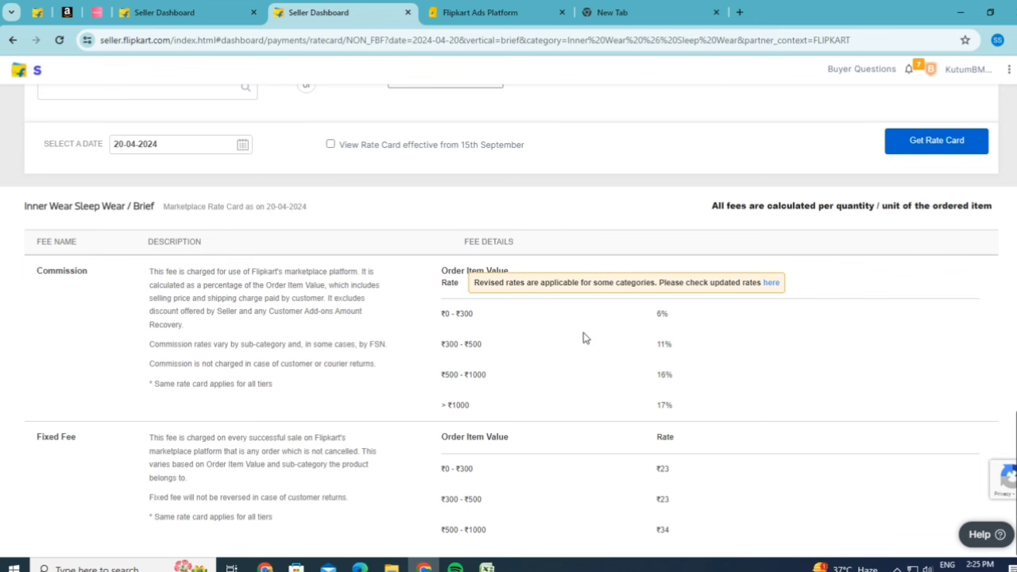
pyautogui.scroll(2, 558, 368)
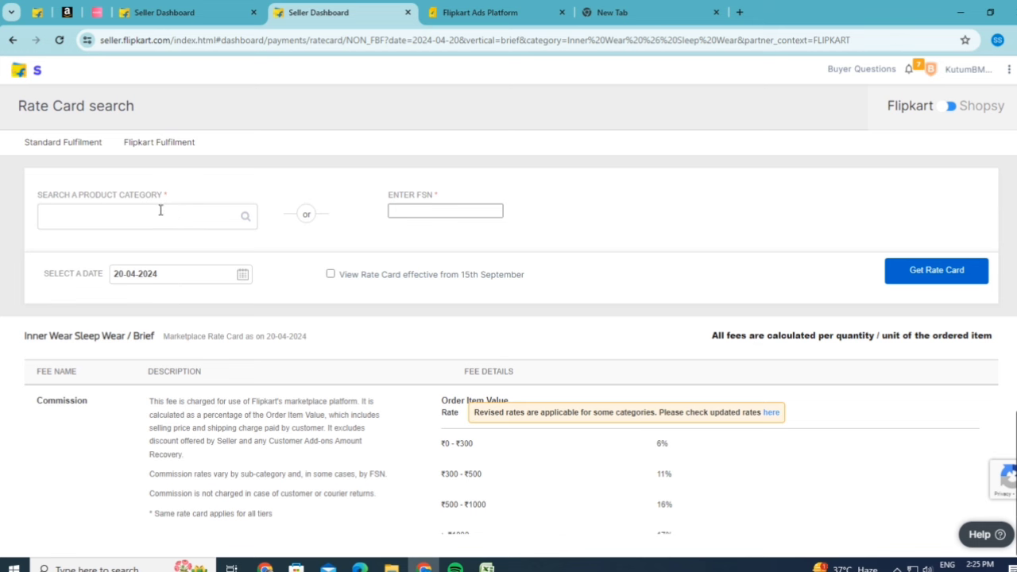
# - Examine the commission rate for each order item value range, from ₹0 - ₹300 to above ₹1000
pyautogui.scroll(-1, 640, 409)
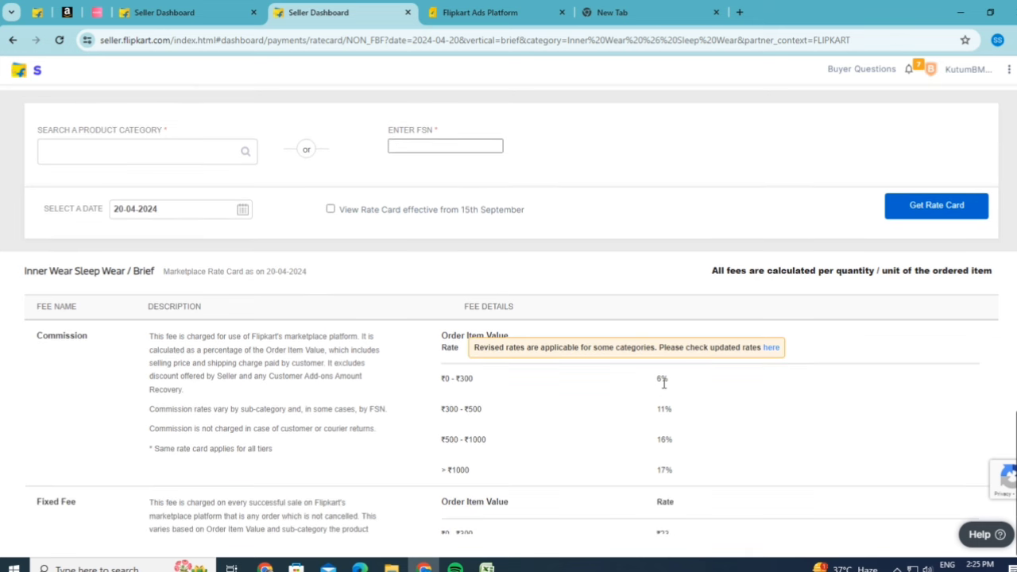
pyautogui.scroll(-1, 663, 382)
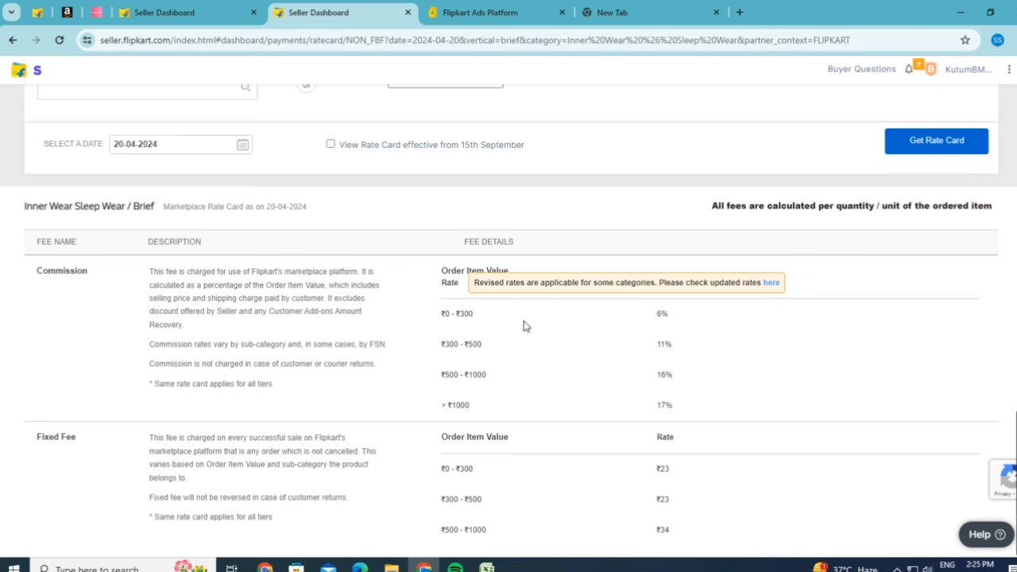
pyautogui.moveTo(655, 314); pyautogui.dragTo(675, 318)
pyautogui.click(662, 348)
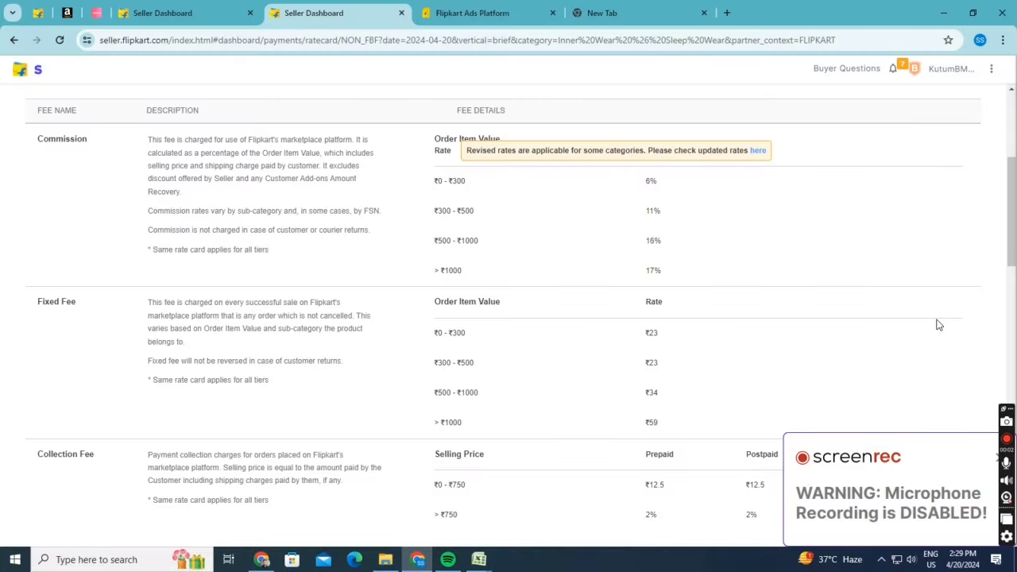
pyautogui.tripleClick(653, 240)
pyautogui.doubleClick(653, 270)
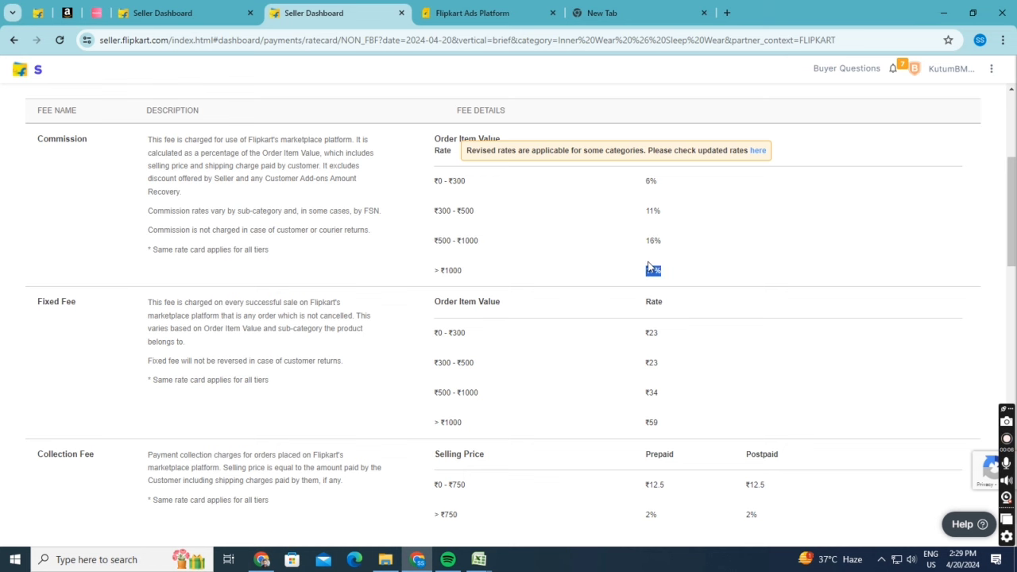
# - Examine the fixed fee for each order item value range in the rate card
pyautogui.scroll(-1, 576, 274)
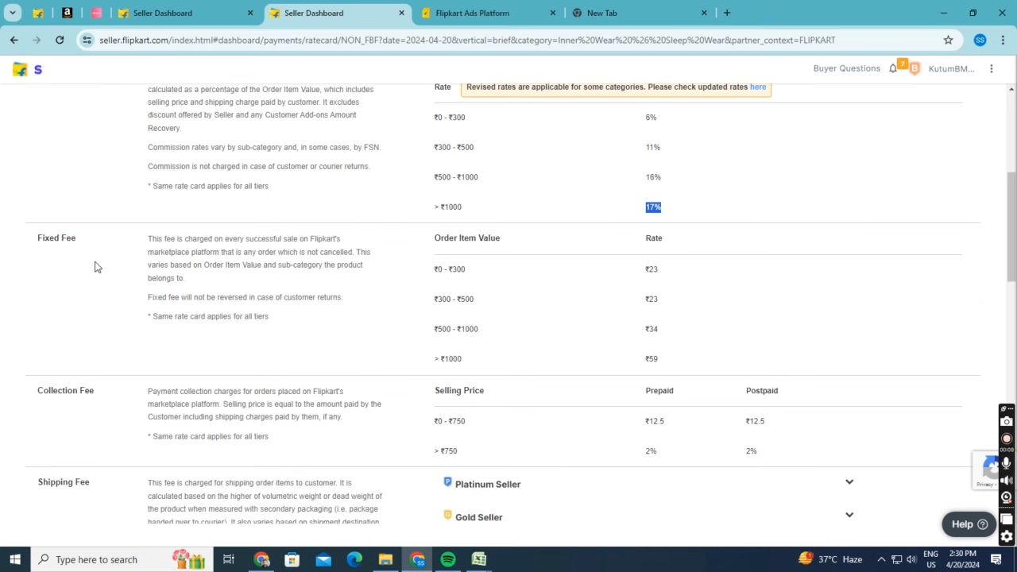
pyautogui.moveTo(57, 237); pyautogui.dragTo(62, 239)
pyautogui.scroll(3, 467, 274)
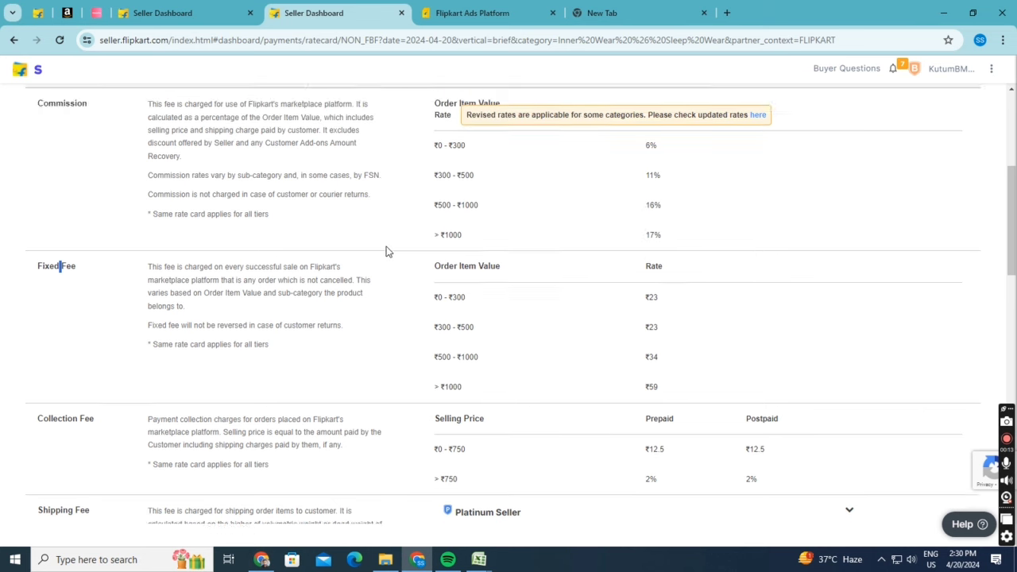
pyautogui.scroll(-2, 482, 341)
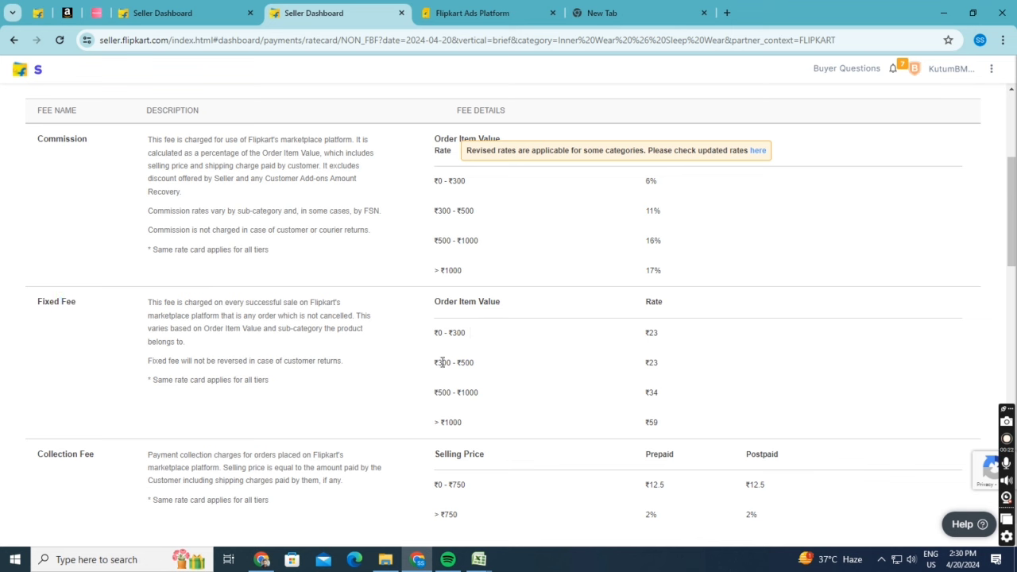
pyautogui.doubleClick(653, 364)
pyautogui.click(652, 392)
pyautogui.moveTo(652, 392); pyautogui.dragTo(572, 412)
pyautogui.click(451, 427)
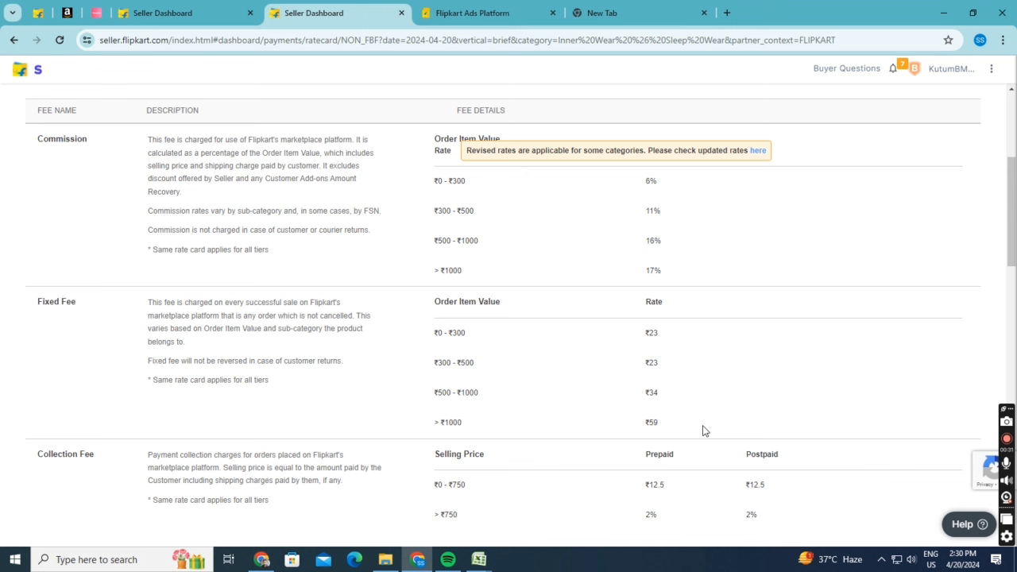
pyautogui.doubleClick(651, 422)
pyautogui.click(50, 331)
# - Examine the prepaid and postpaid collection fees for selling prices up to ₹750 and above ₹750
pyautogui.scroll(-2, 370, 226)
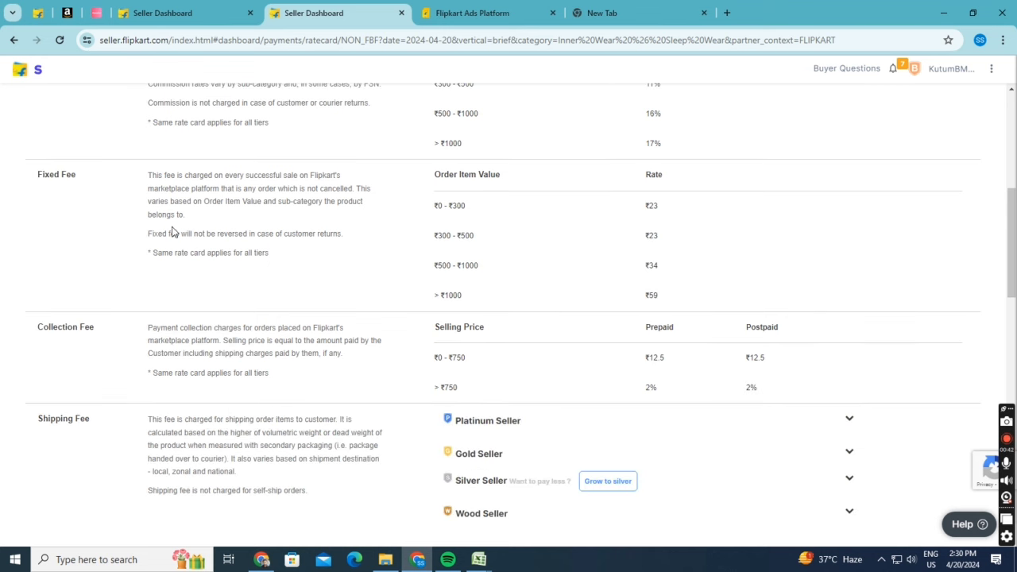
pyautogui.doubleClick(73, 327)
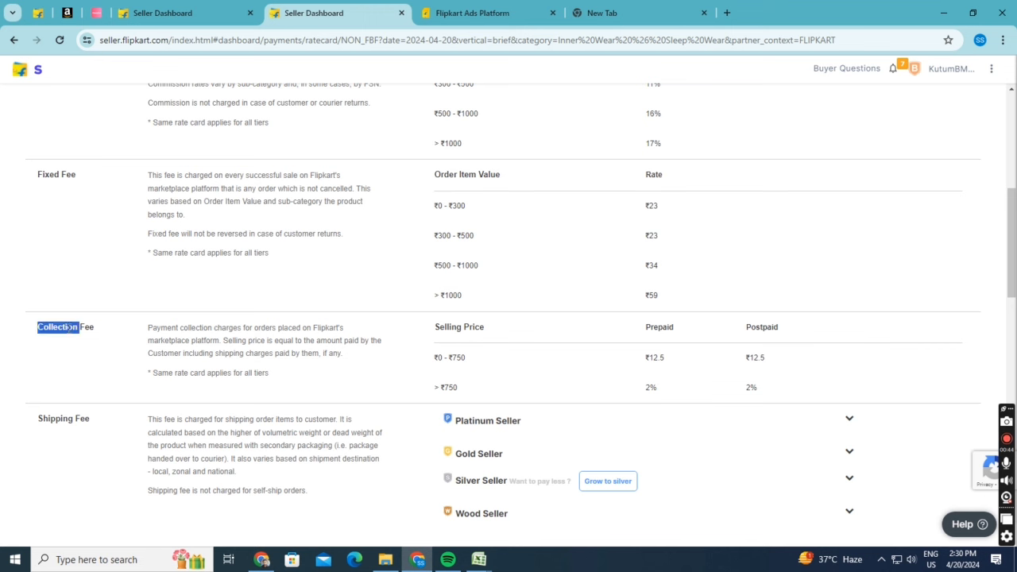
pyautogui.doubleClick(659, 357)
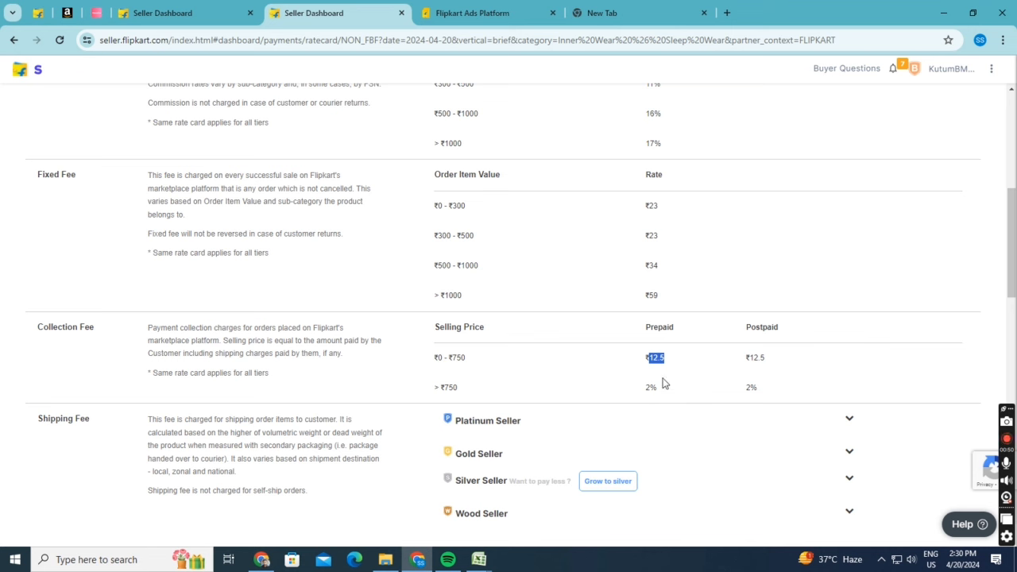
pyautogui.moveTo(469, 360); pyautogui.dragTo(575, 361)
pyautogui.click(658, 357)
pyautogui.tripleClick(653, 397)
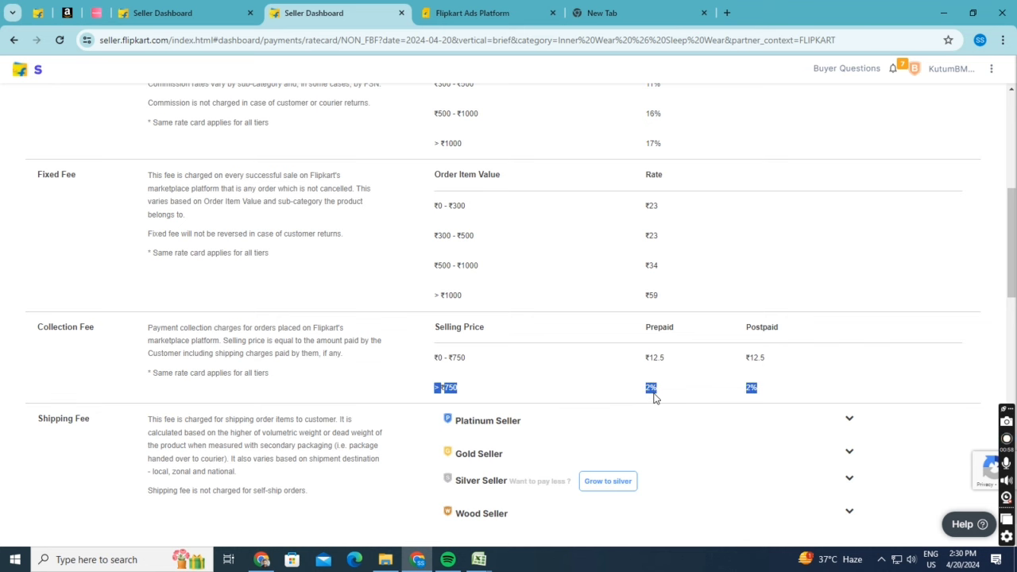
pyautogui.click(780, 353)
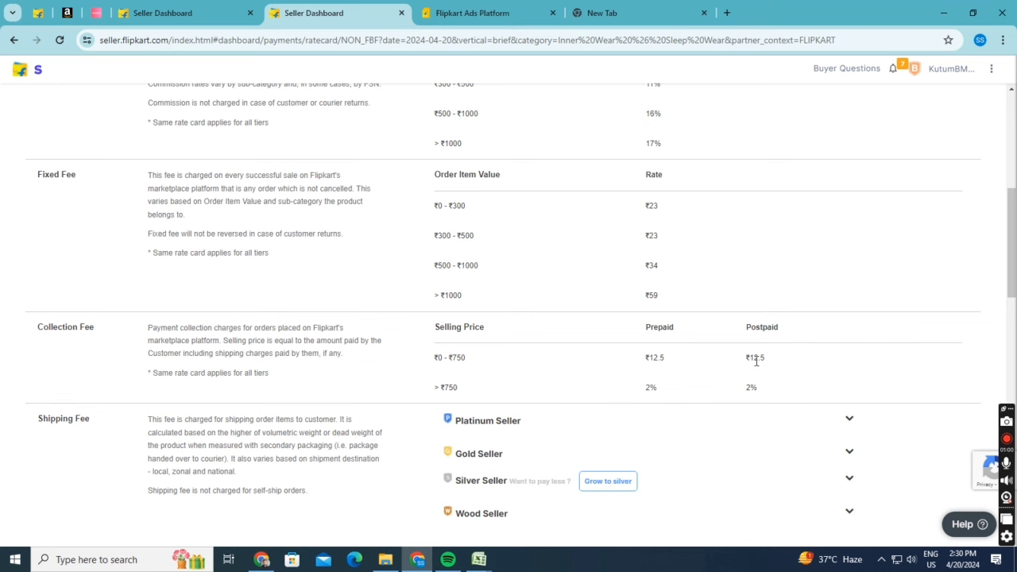
# - Examine the shipping fee description, the seller tiers and the Bronze Seller weight slab rates
pyautogui.scroll(-1, 753, 380)
pyautogui.scroll(-1, 753, 380)
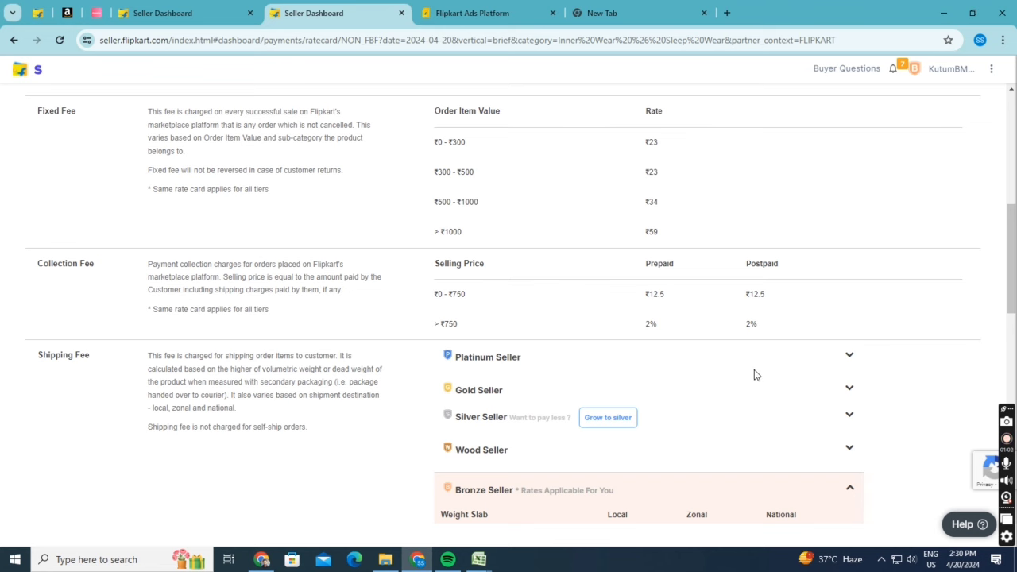
pyautogui.scroll(-3, 692, 336)
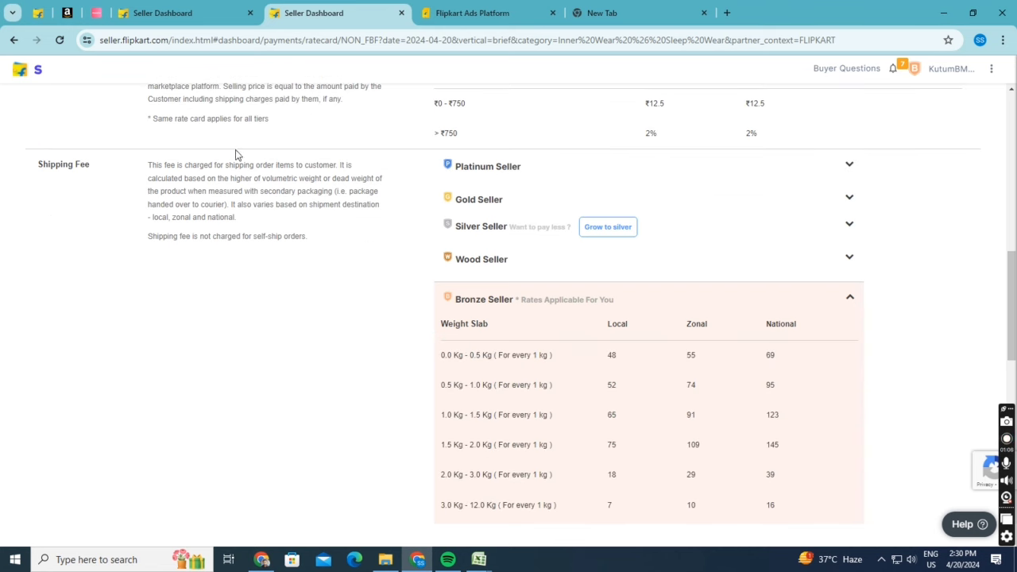
pyautogui.scroll(1, 278, 217)
pyautogui.scroll(5, 320, 297)
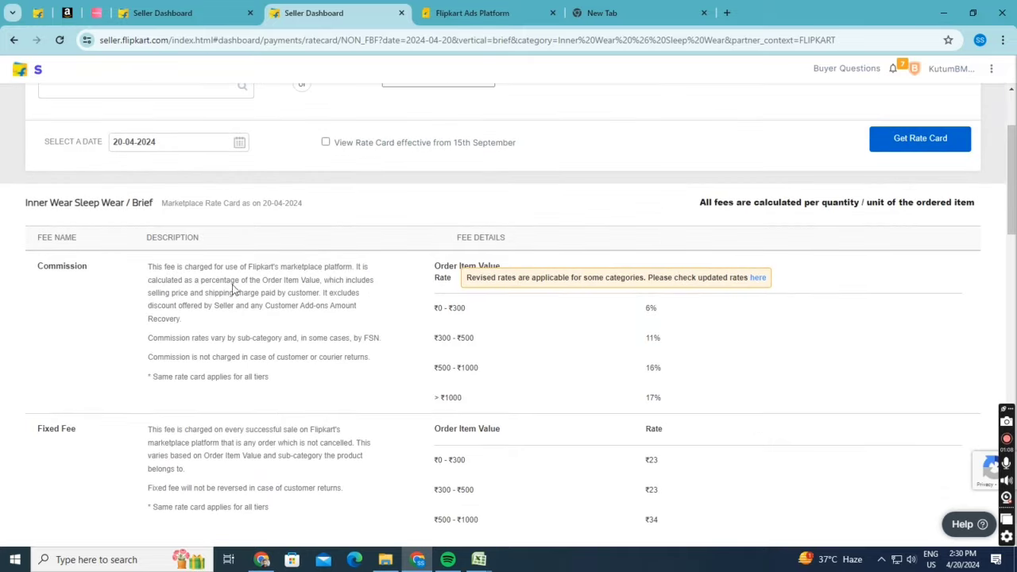
pyautogui.scroll(-6, 107, 298)
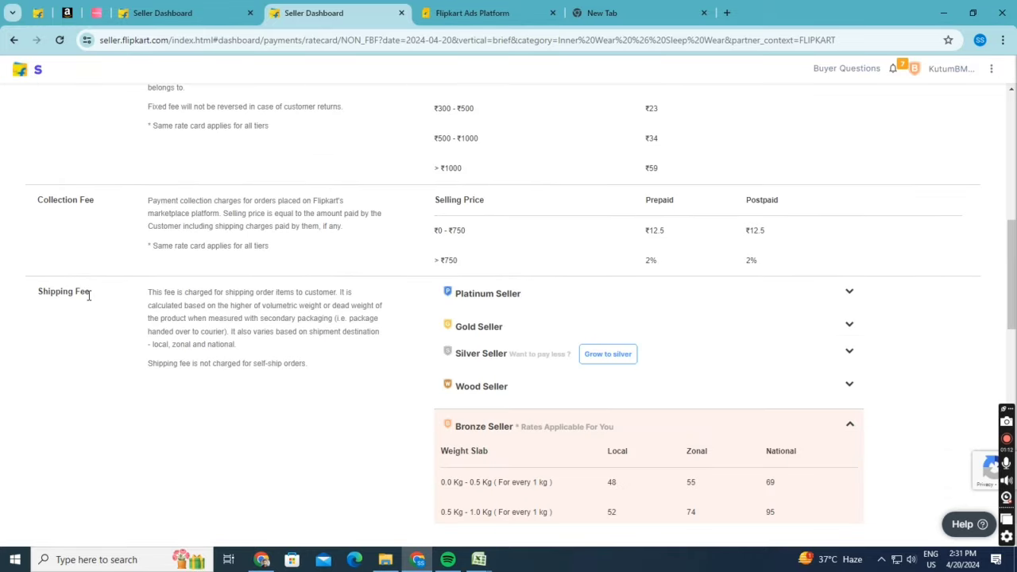
pyautogui.scroll(-1, 278, 306)
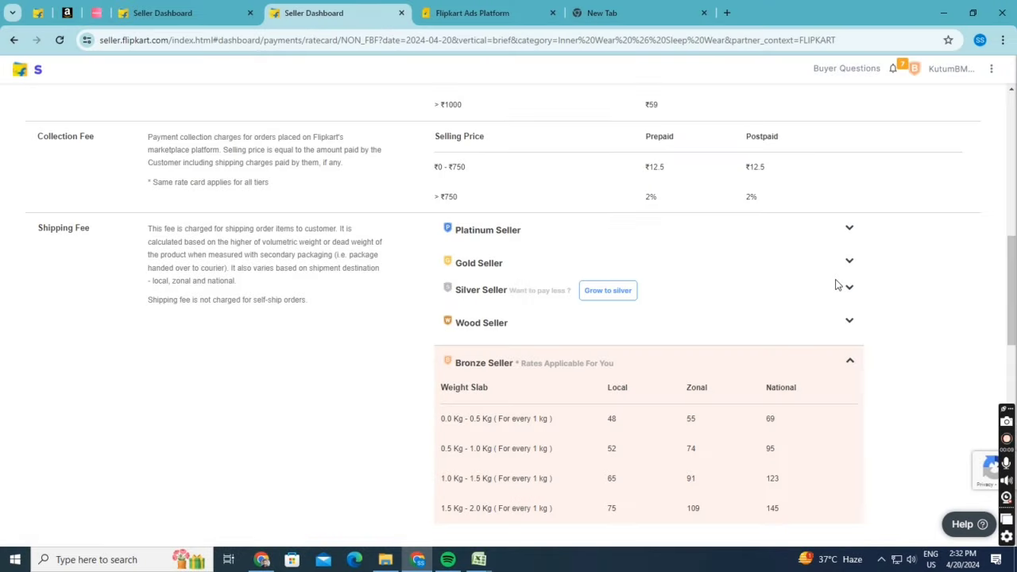
pyautogui.scroll(-1, 550, 232)
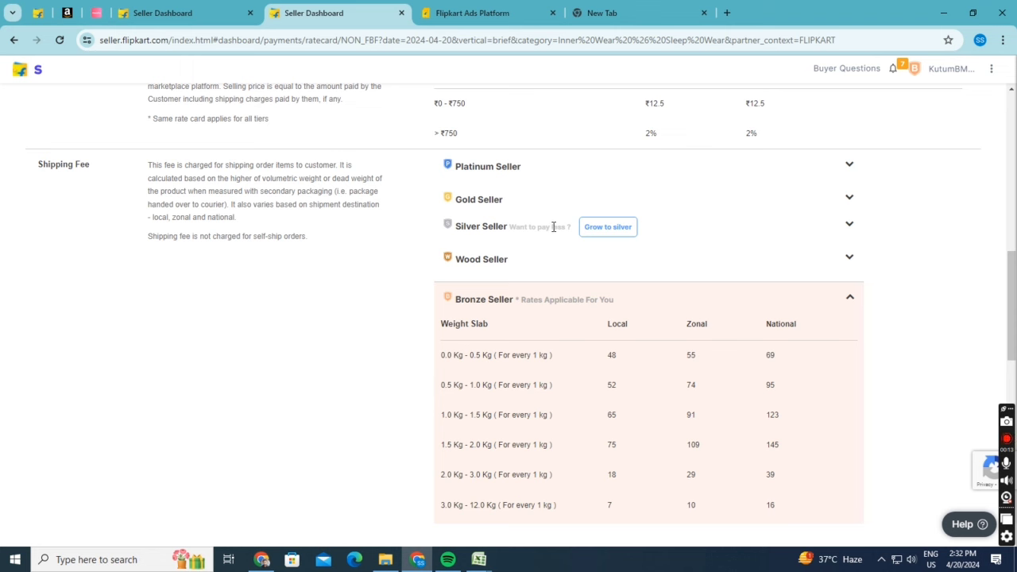
# - Expand the Wood, Gold, Silver and Platinum Seller shipping rates in turn to compare the tiers
pyautogui.click(496, 258)
pyautogui.click(477, 199)
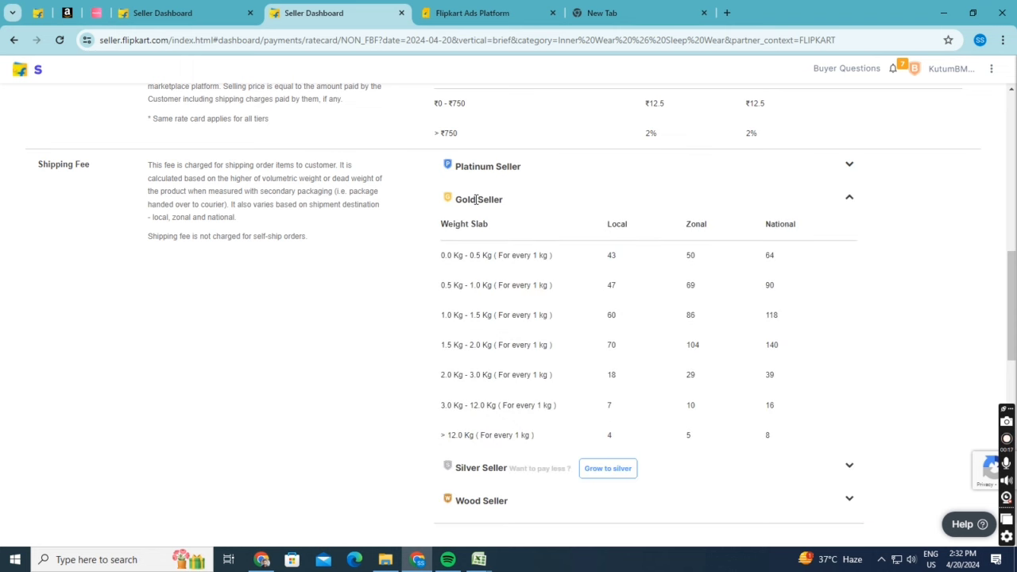
pyautogui.click(475, 200)
pyautogui.click(488, 225)
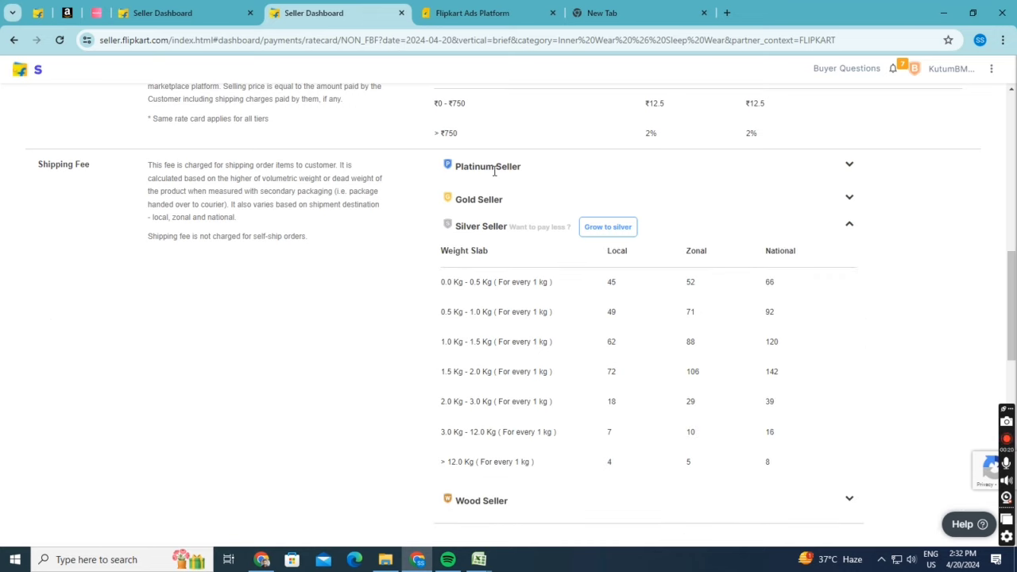
pyautogui.click(494, 169)
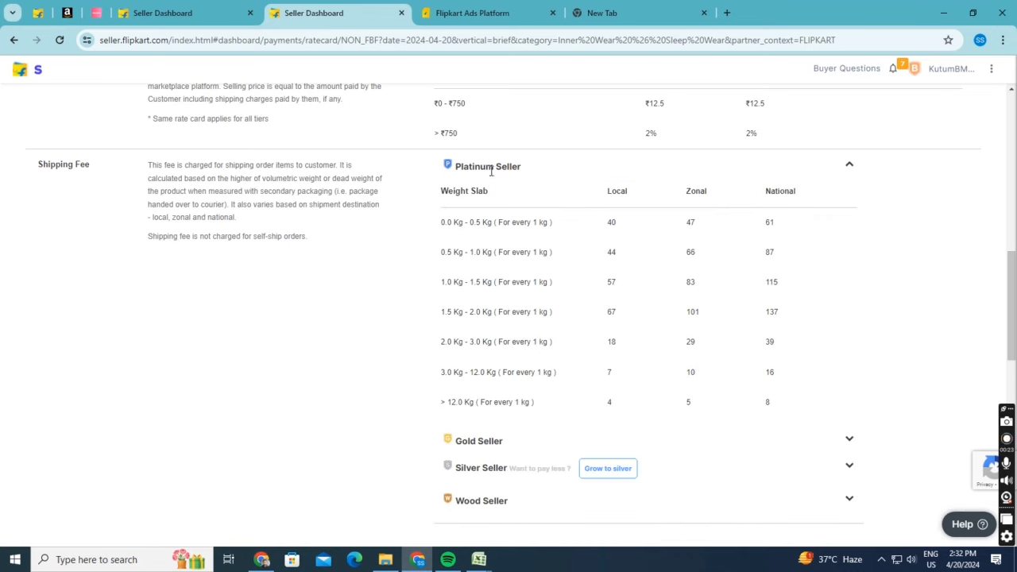
# - Review the Gold Seller shipping rates again, collapse them, and expand the Bronze Seller weight slab rates
pyautogui.click(501, 440)
pyautogui.scroll(-3, 755, 326)
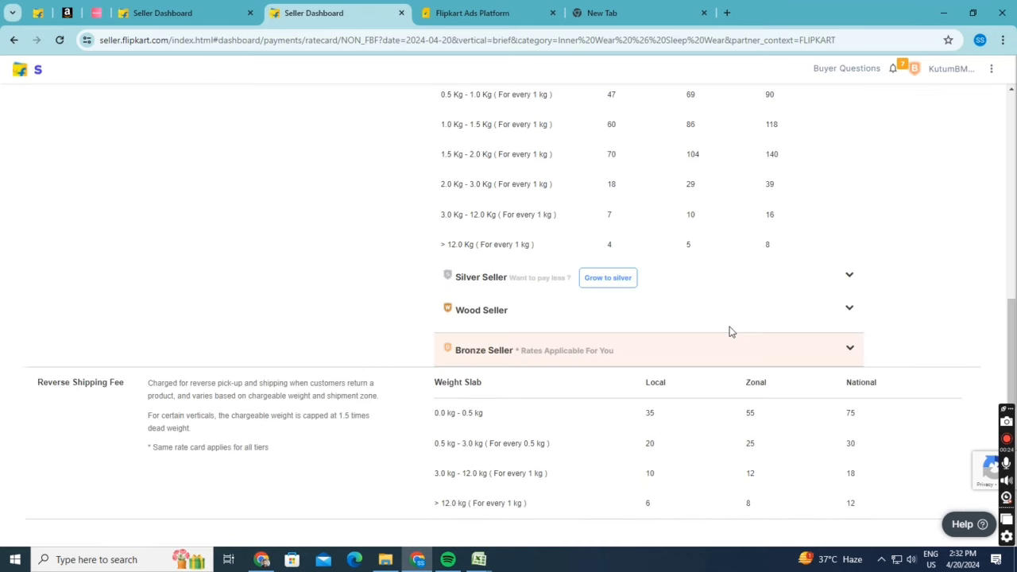
pyautogui.scroll(3, 516, 246)
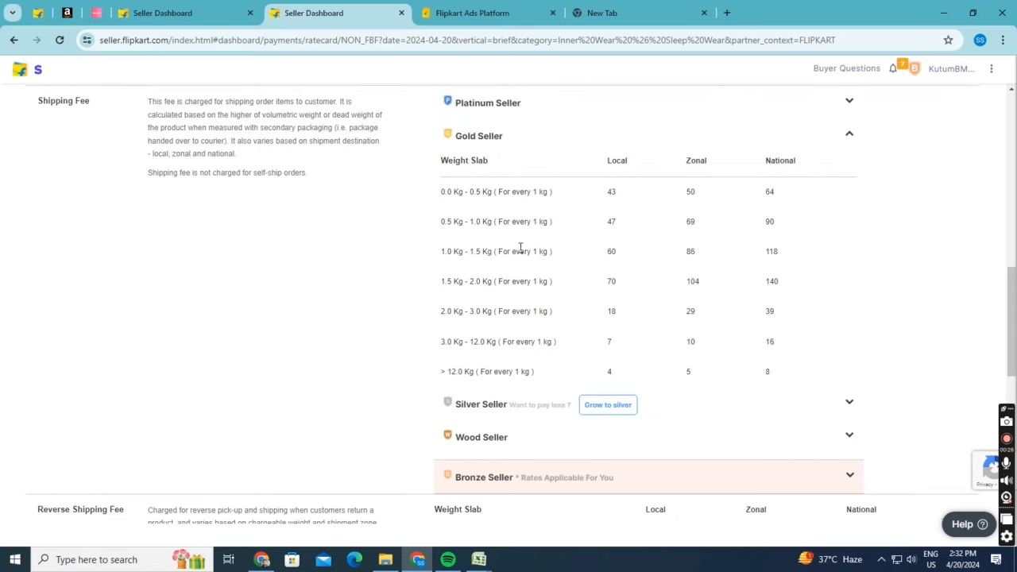
pyautogui.moveTo(608, 255); pyautogui.dragTo(770, 255)
pyautogui.click(770, 255)
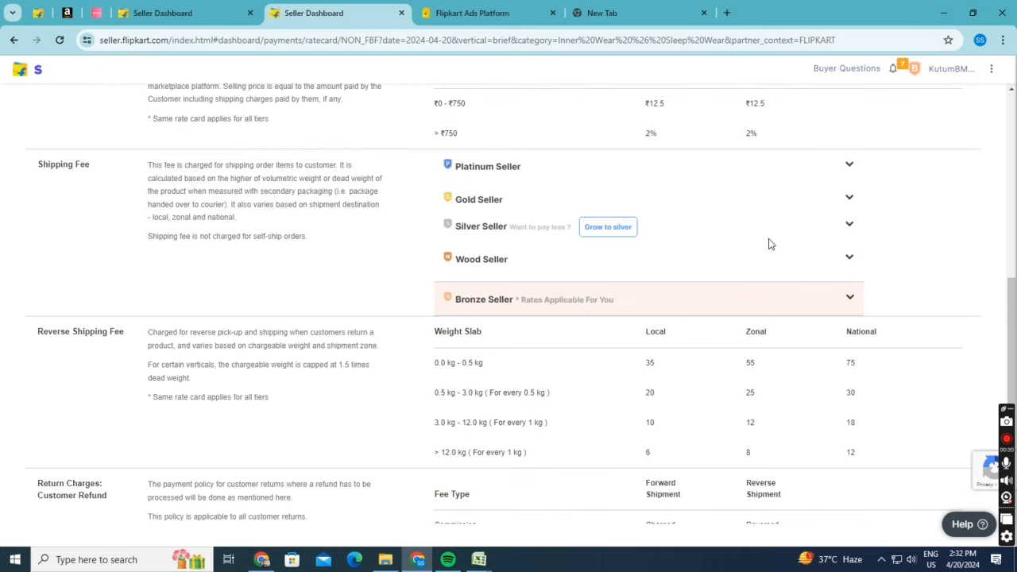
pyautogui.click(642, 296)
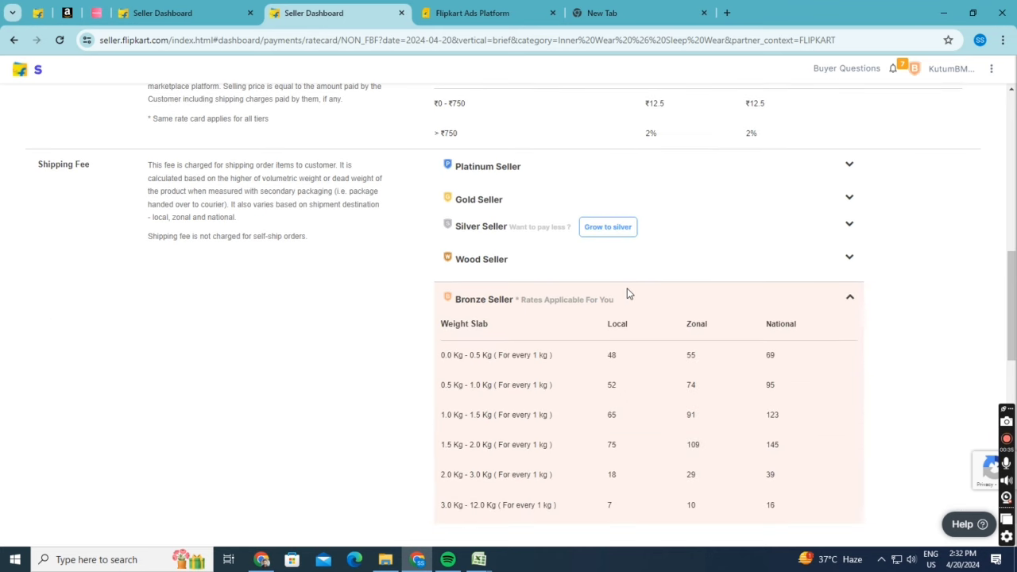
pyautogui.scroll(-1, 628, 294)
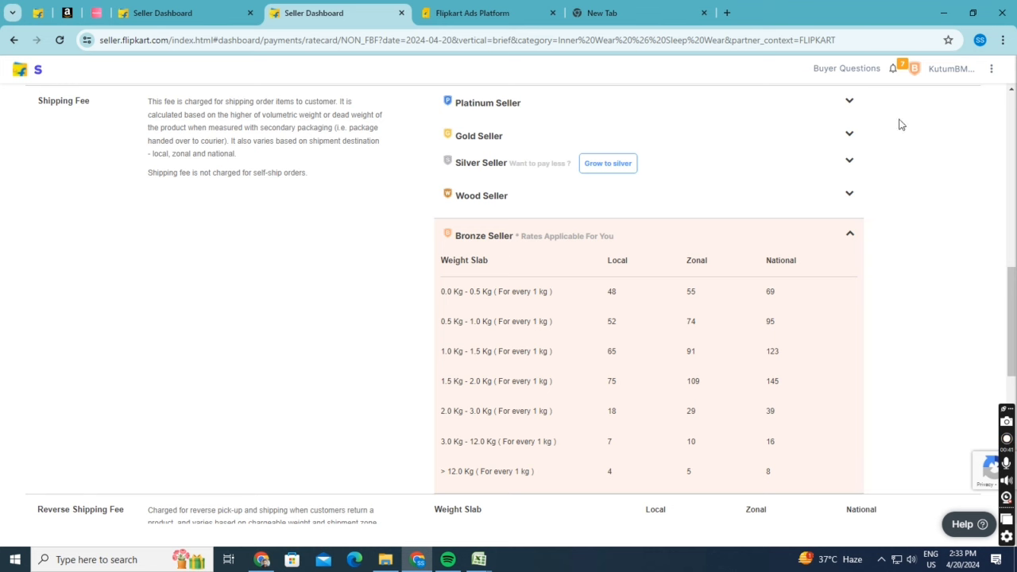
# - View the seller tier details page and return to the rate card's Bronze Seller shipping rates
pyautogui.click(916, 73)
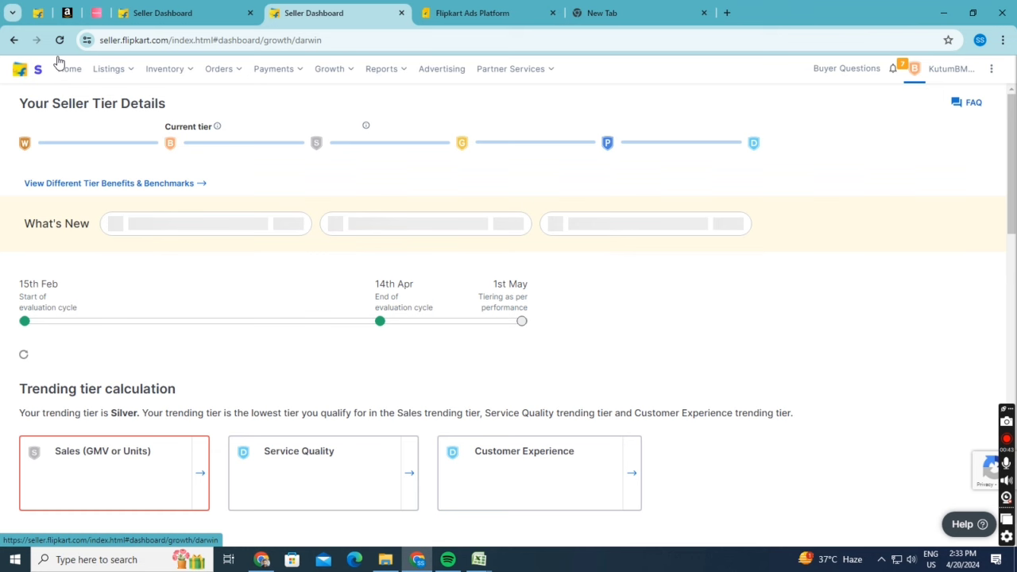
pyautogui.click(14, 40)
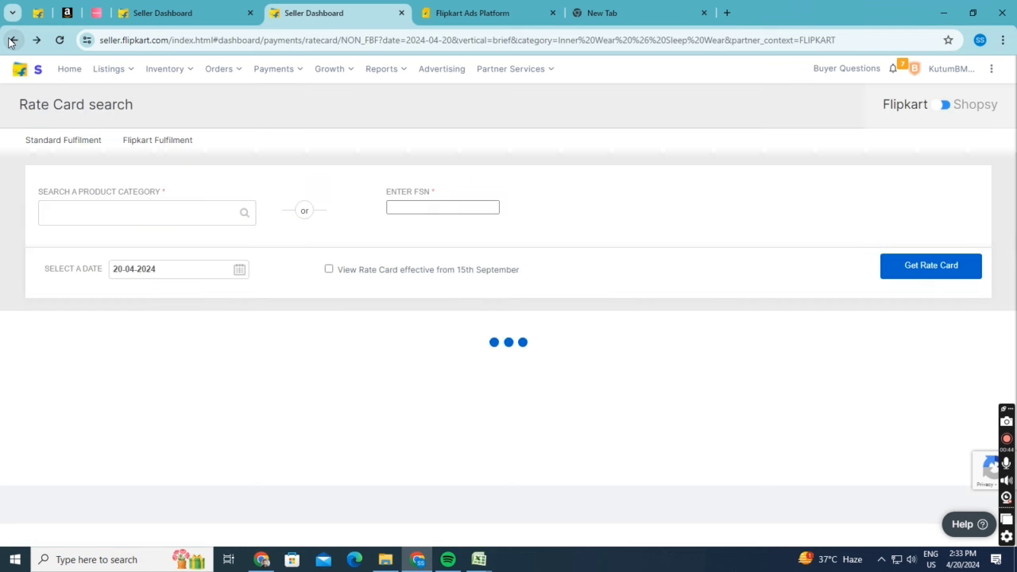
pyautogui.scroll(-3, 692, 230)
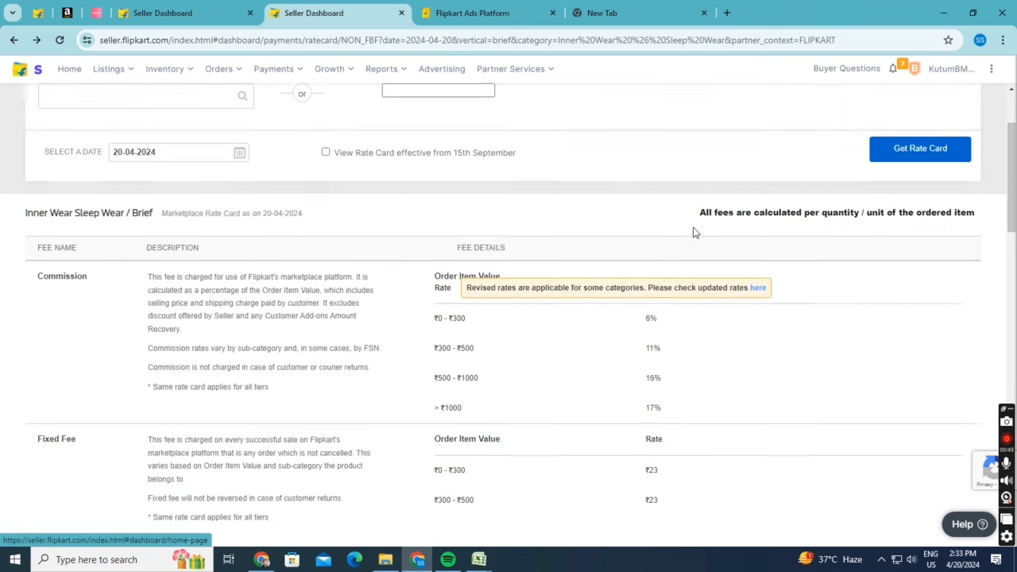
pyautogui.scroll(-7, 690, 232)
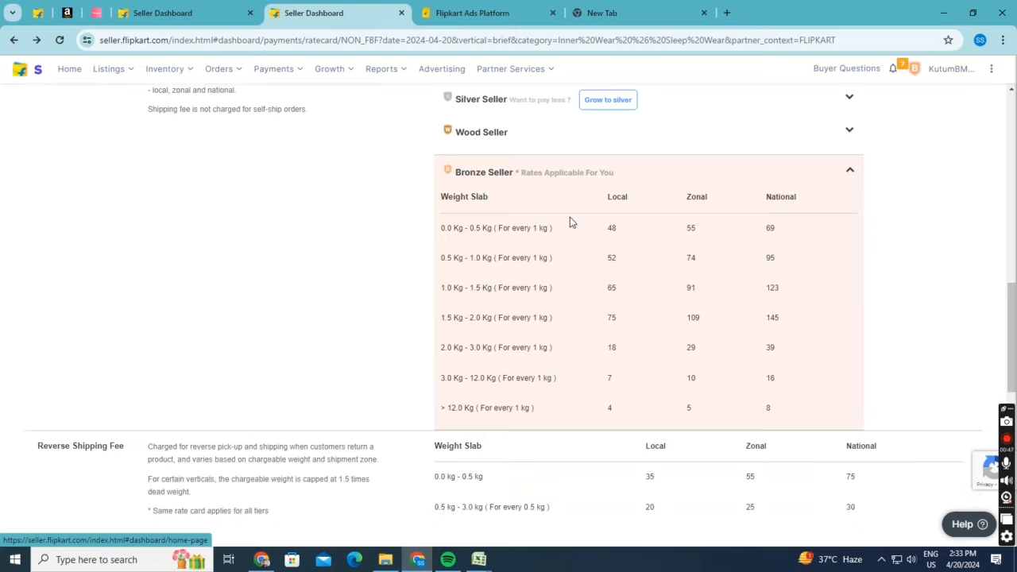
# - Collapse and re-expand the Bronze Seller section to examine its local, zonal and national shipping rates
pyautogui.scroll(1, 545, 201)
pyautogui.scroll(-1, 604, 237)
pyautogui.click(608, 229)
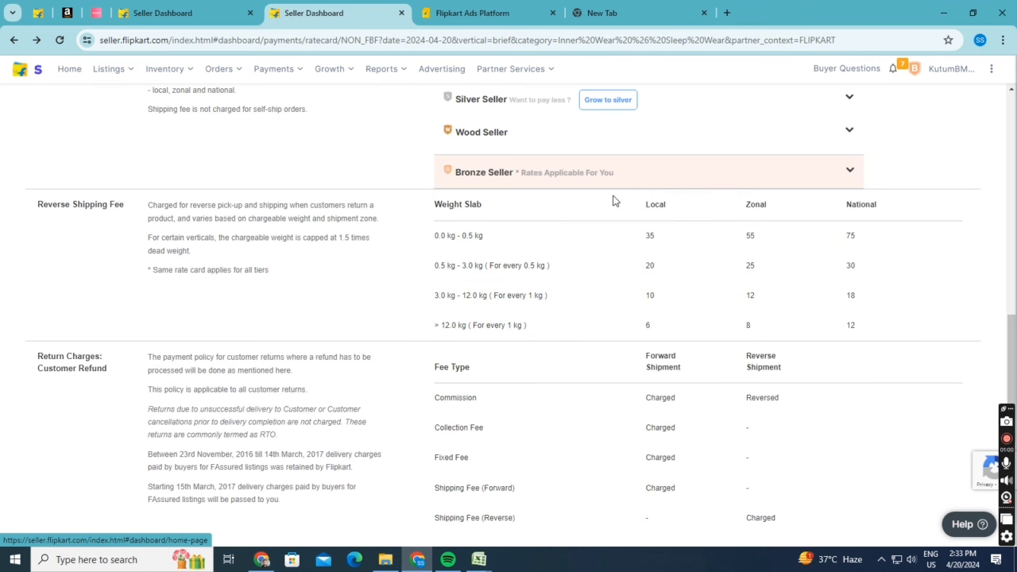
pyautogui.click(664, 184)
pyautogui.doubleClick(768, 229)
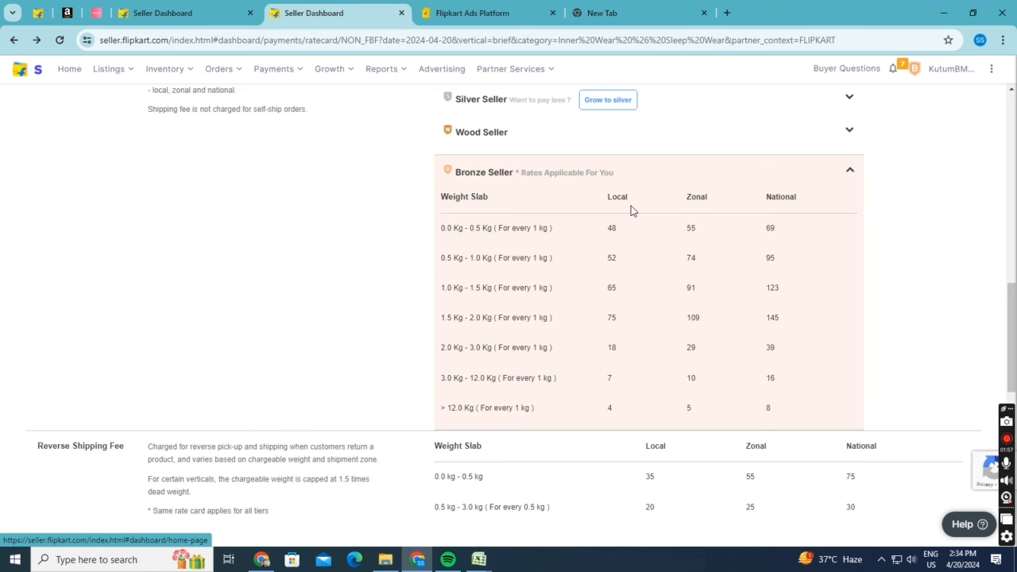
# - Review the fee sections down to the reverse shipping weight slabs and the customer refund return charges
pyautogui.scroll(6, 633, 204)
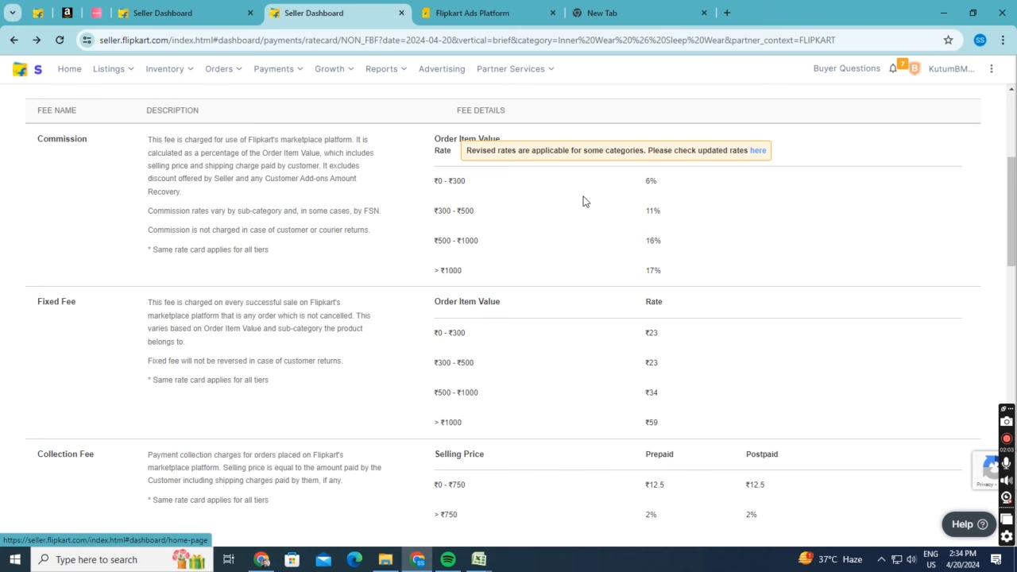
pyautogui.scroll(-4, 314, 199)
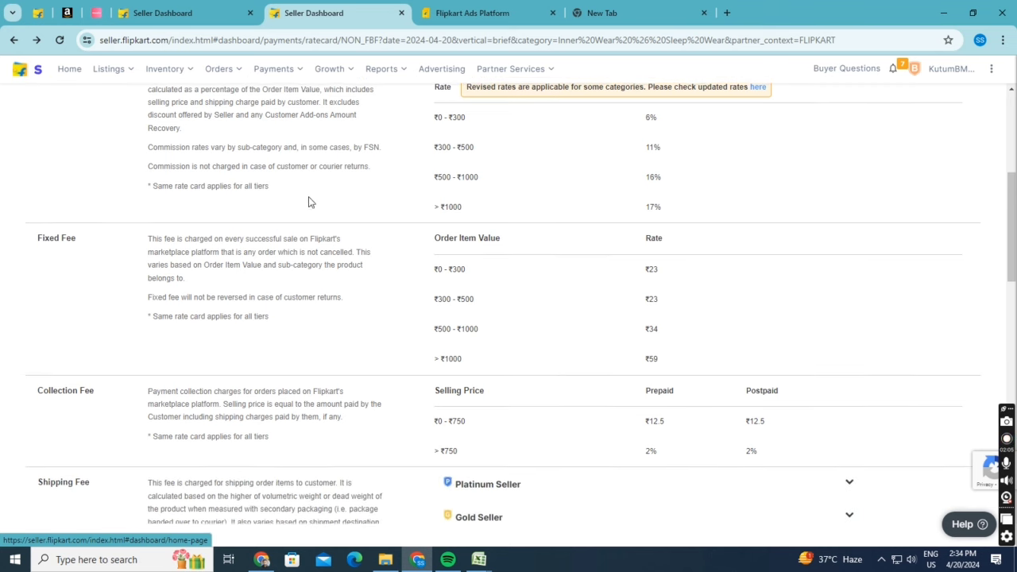
pyautogui.scroll(-5, 286, 214)
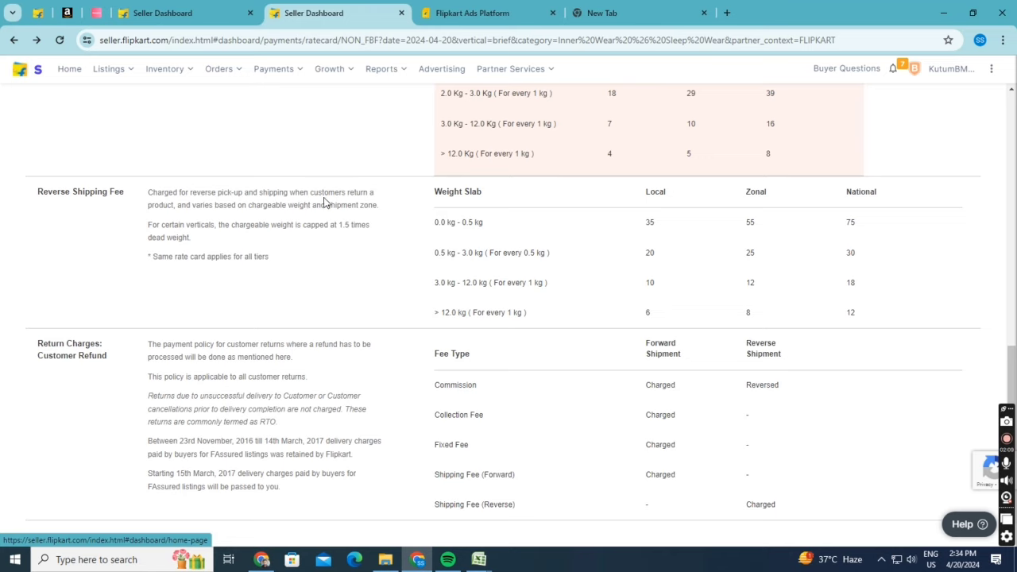
pyautogui.scroll(-2, 329, 211)
pyautogui.scroll(1, 328, 213)
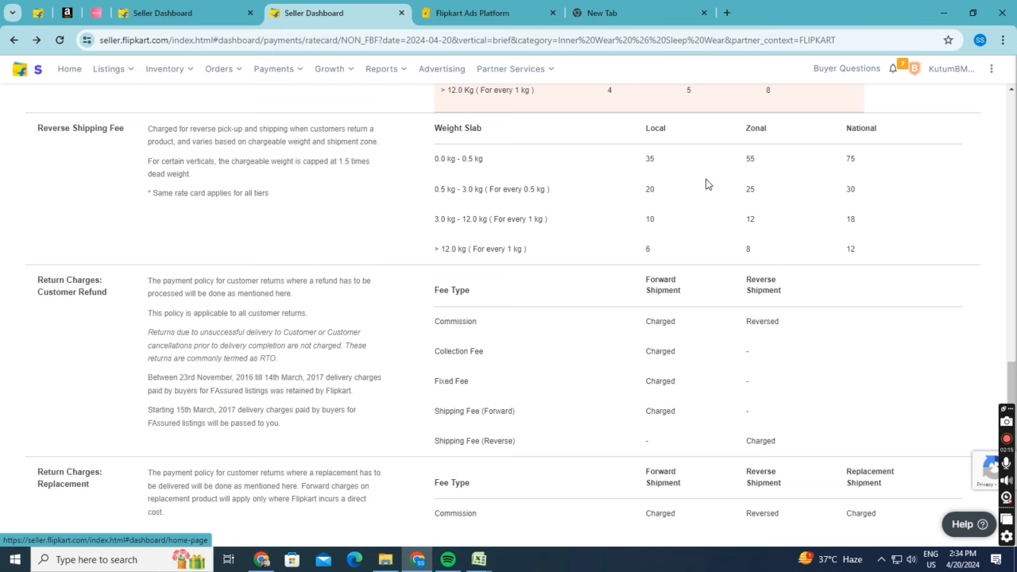
pyautogui.scroll(-1, 240, 218)
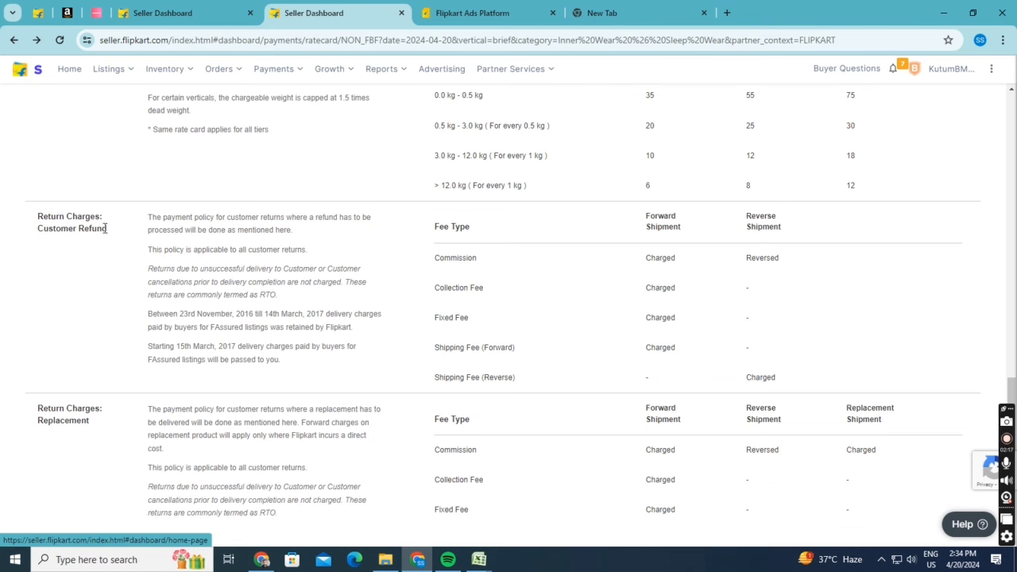
pyautogui.scroll(2, 95, 242)
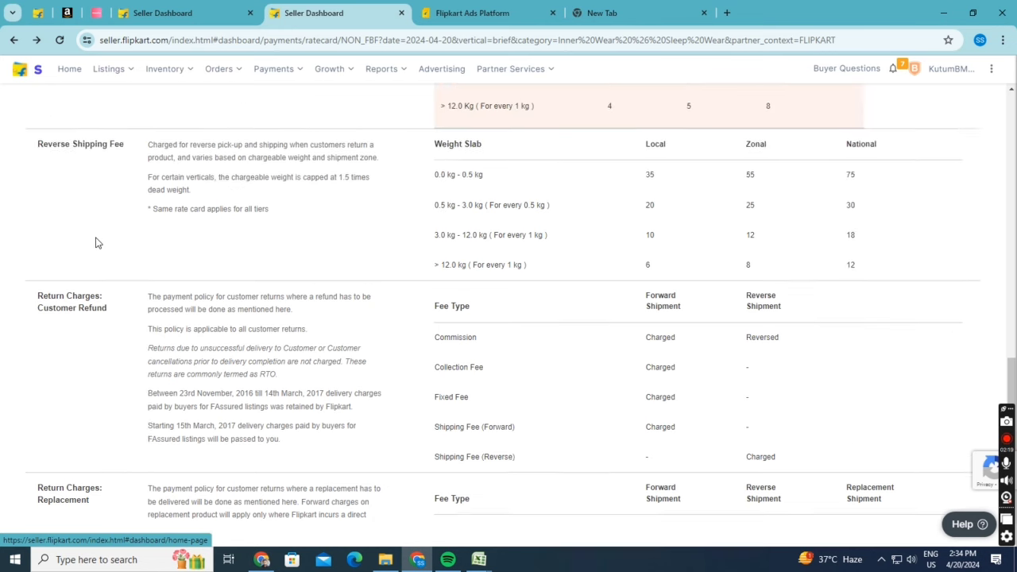
pyautogui.scroll(-2, 95, 242)
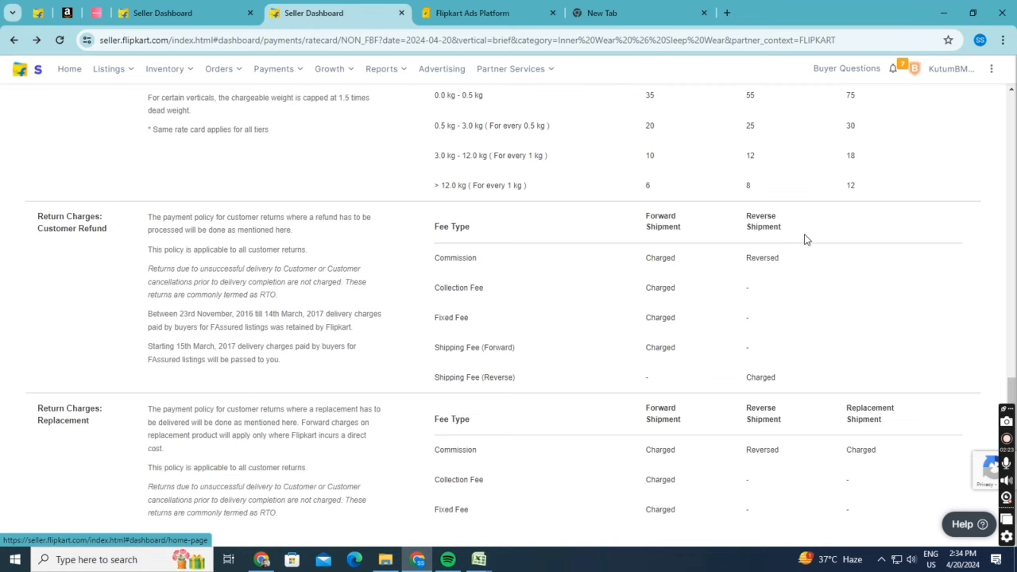
# - Examine the return charges for replacement across forward, reverse and replacement shipments
pyautogui.scroll(-2, 321, 291)
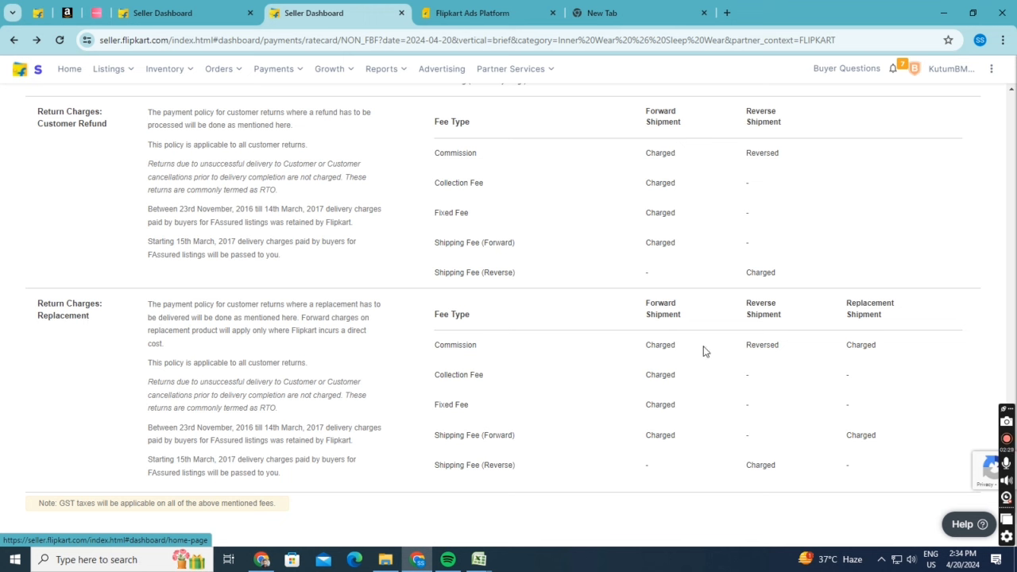
pyautogui.doubleClick(764, 344)
pyautogui.click(869, 344)
pyautogui.doubleClick(866, 306)
pyautogui.scroll(1, 846, 310)
pyautogui.scroll(15, 846, 310)
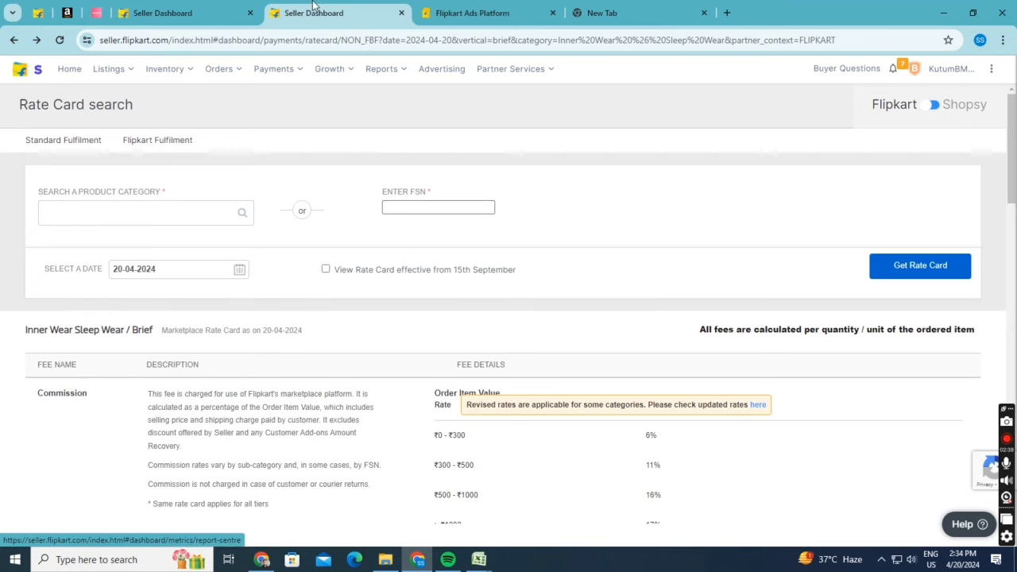
# - Switch to the listing's Settlement Calculator, enter a listing price of 389 and view the expected average settlement breakdown
pyautogui.click(159, 13)
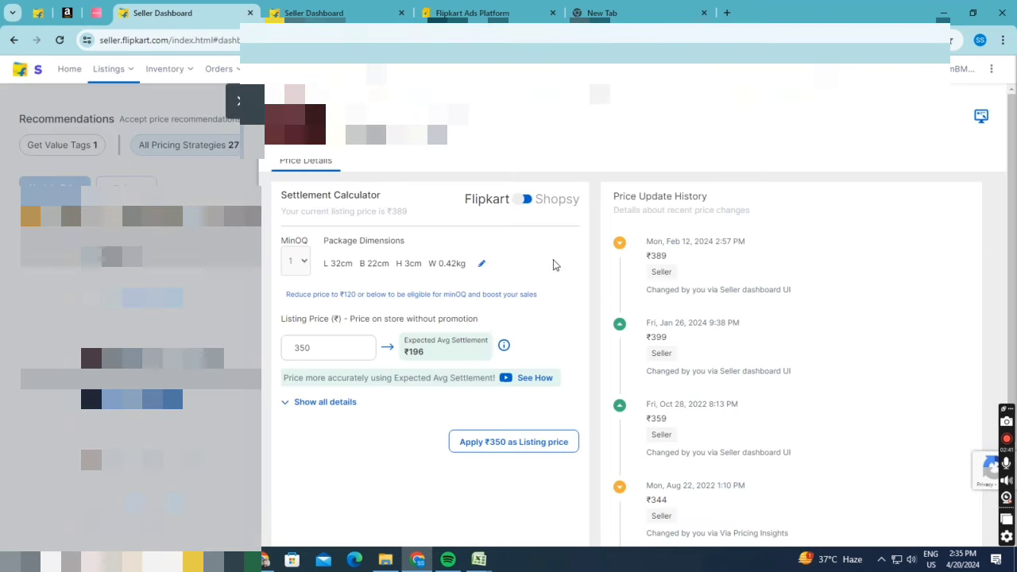
pyautogui.scroll(-1, 476, 278)
pyautogui.click(335, 281)
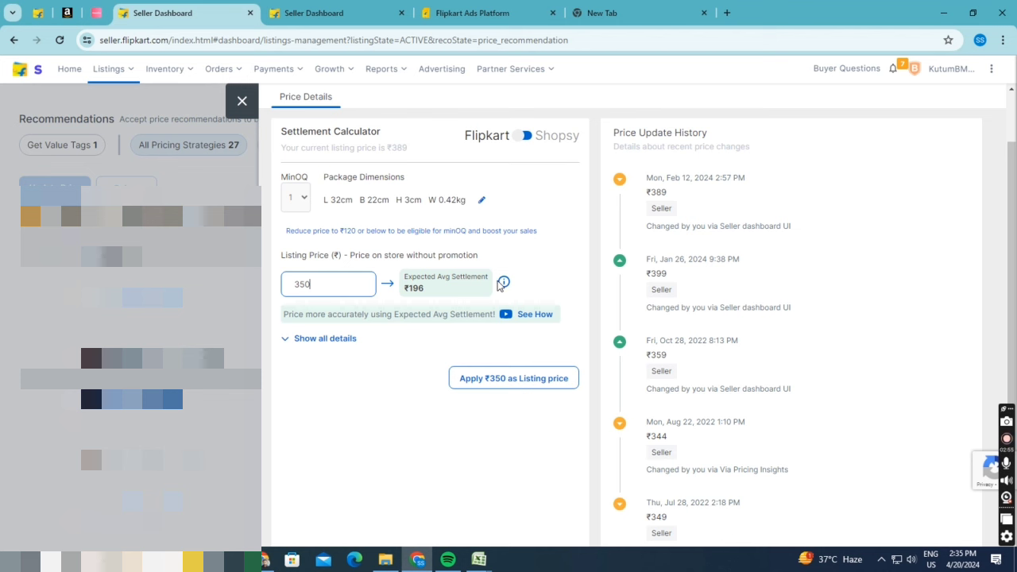
pyautogui.moveTo(503, 283)
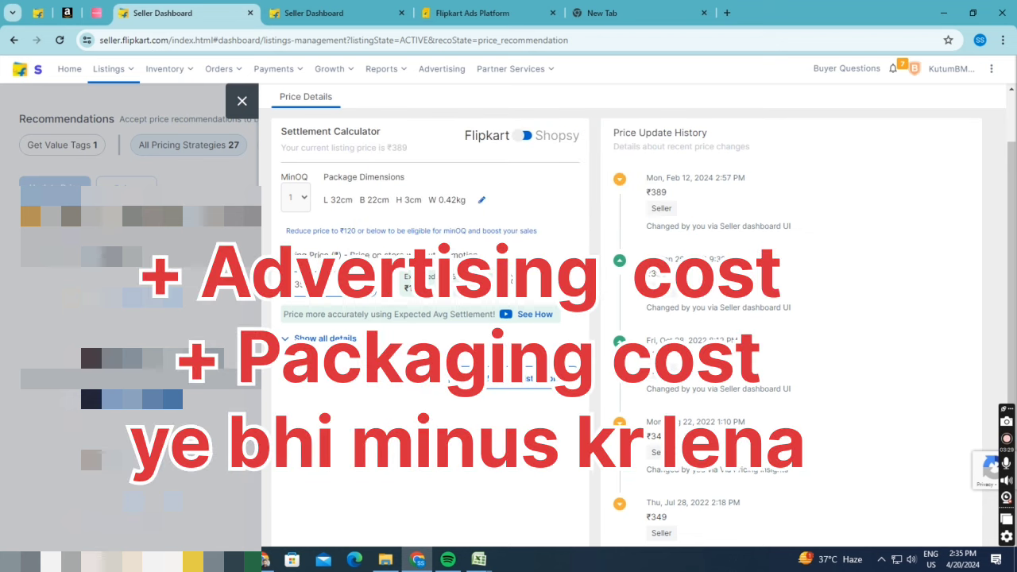
pyautogui.moveTo(429, 278)
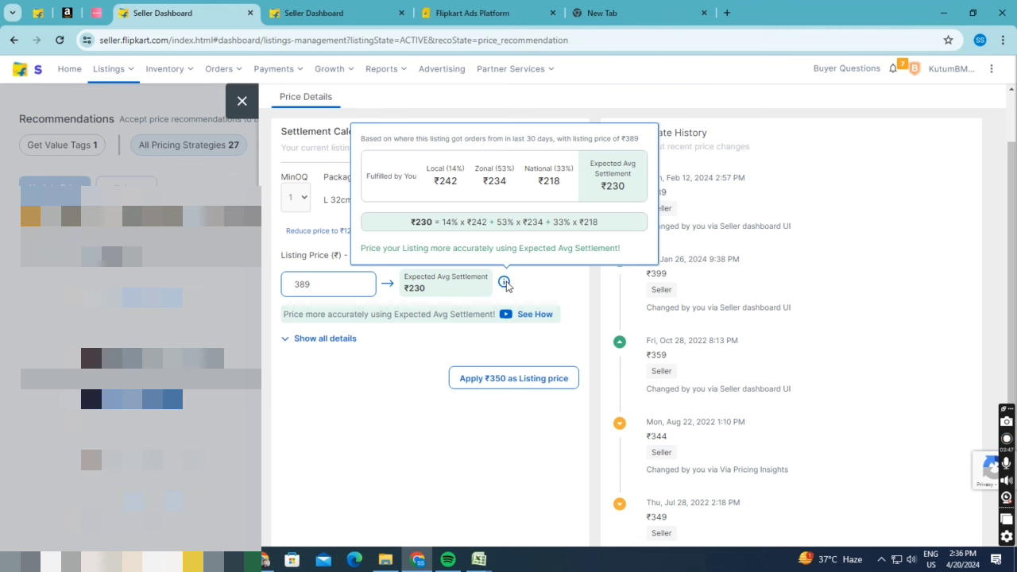
# - Go to My Listings and open the price calculator for the ₹449 Ab Exerciser listing
pyautogui.moveTo(108, 71)
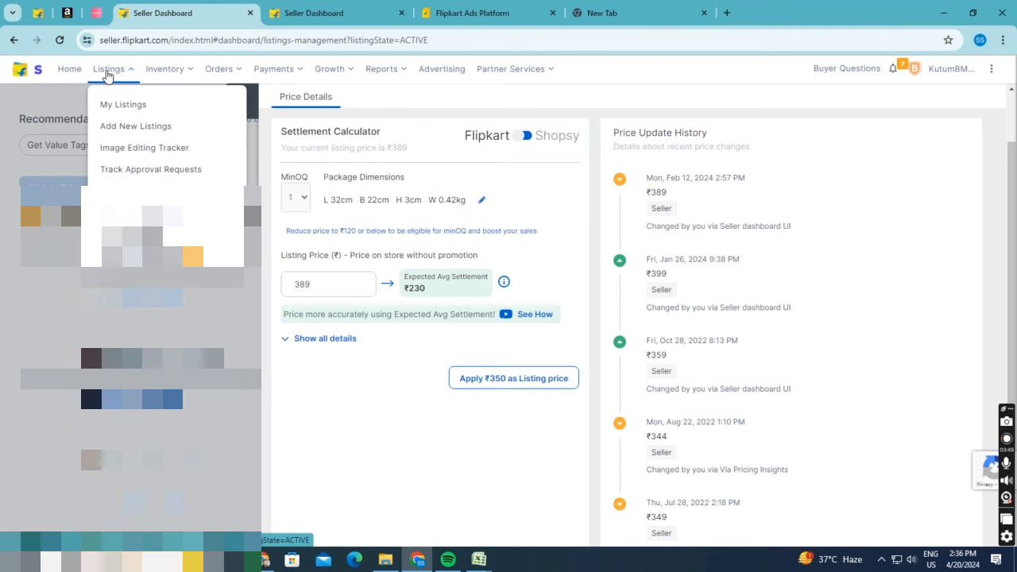
pyautogui.click(119, 104)
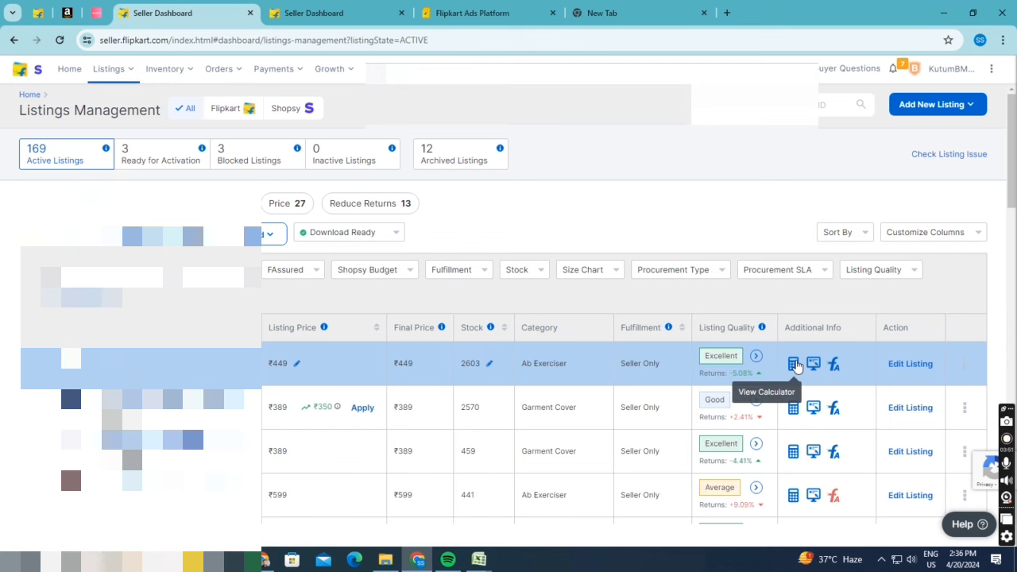
pyautogui.click(794, 364)
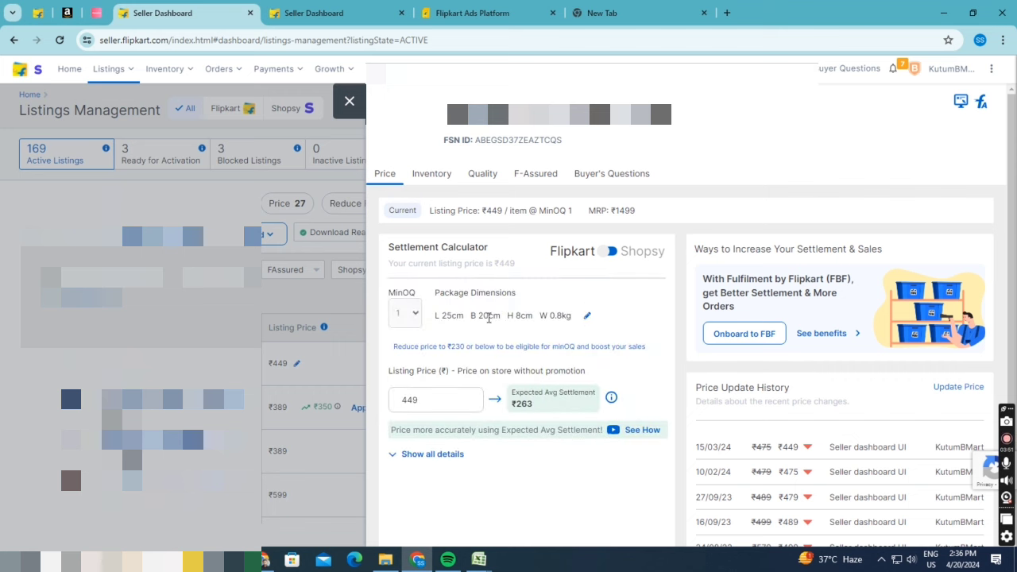
pyautogui.scroll(-1, 469, 320)
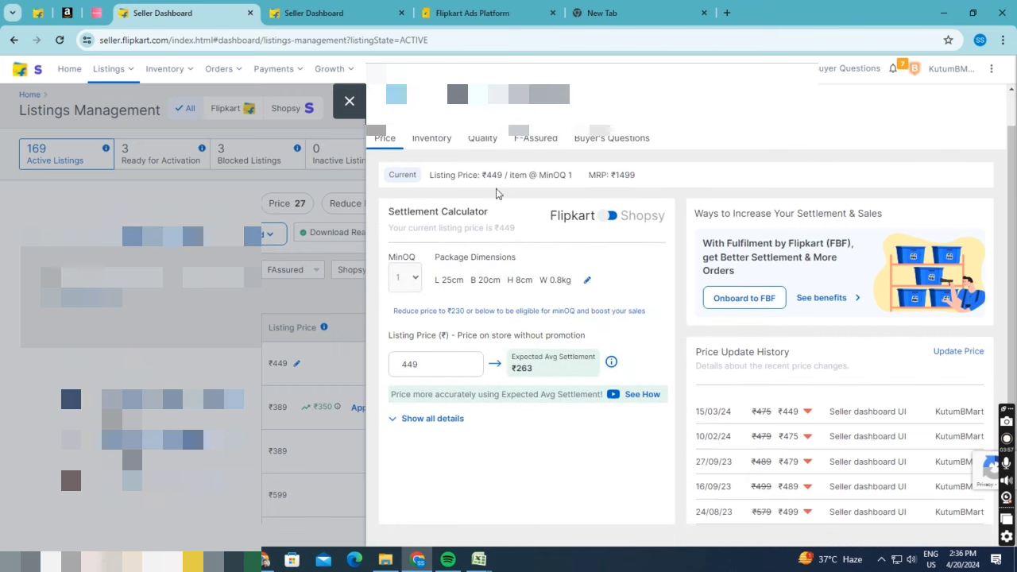
# - Show all settlement details for the listing and expand the MP Fees breakdown
pyautogui.click(420, 424)
pyautogui.scroll(-5, 504, 333)
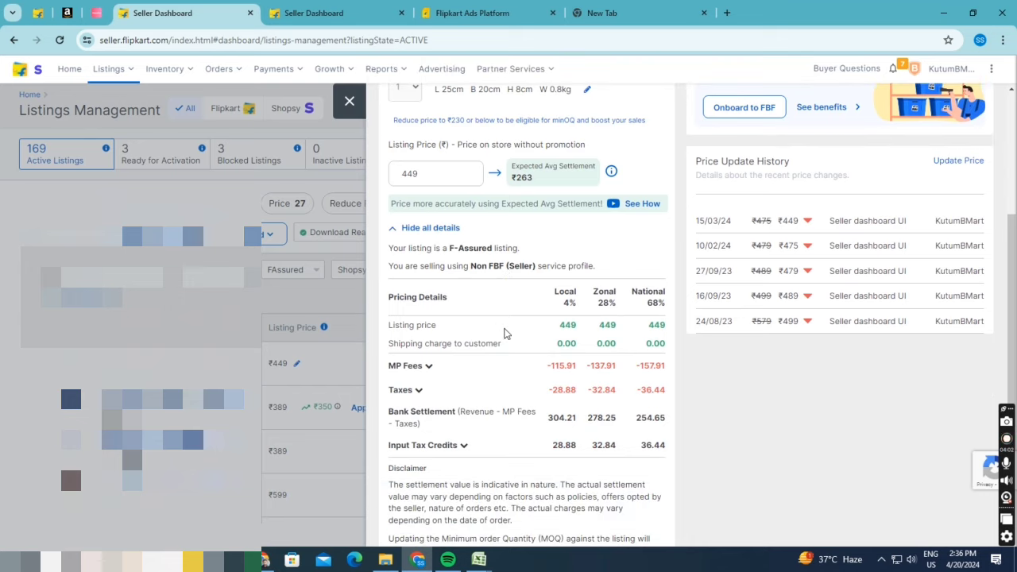
pyautogui.scroll(-2, 503, 333)
pyautogui.scroll(-2, 504, 334)
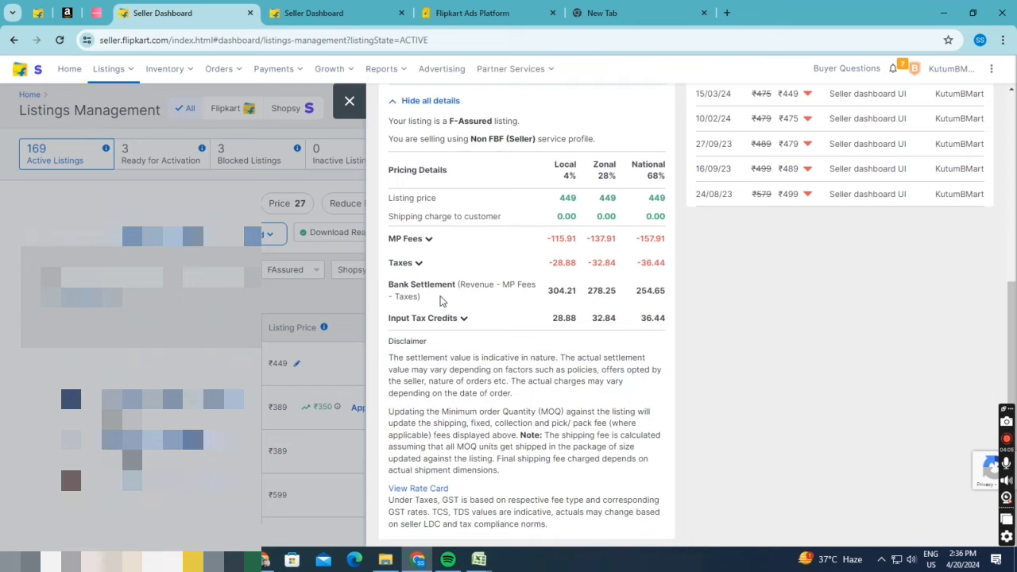
pyautogui.click(427, 242)
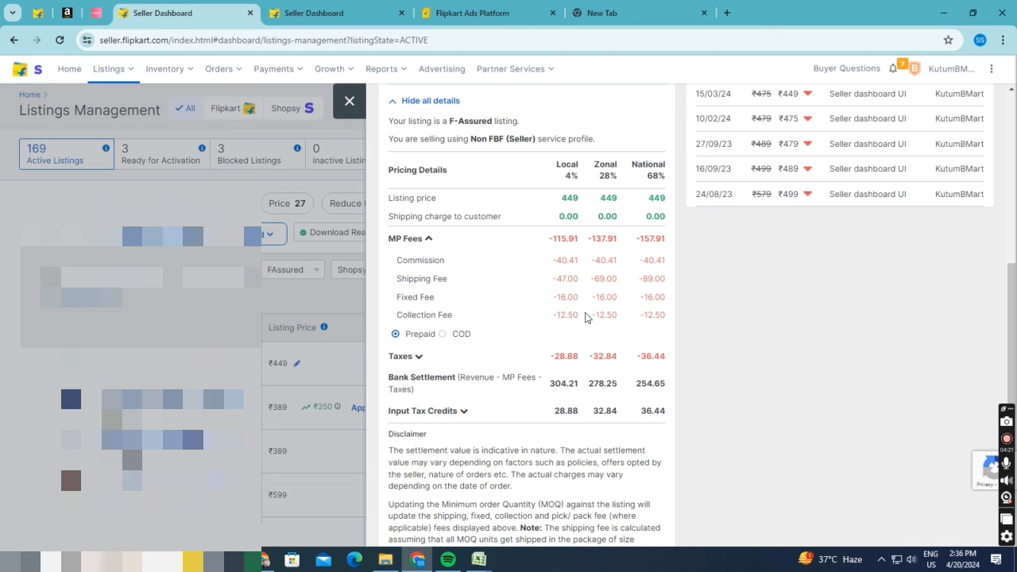
# - Examine the collection fee, taxes, MP fees and bank settlement amounts across the local, zonal and national columns
pyautogui.moveTo(573, 315); pyautogui.dragTo(567, 315)
pyautogui.moveTo(555, 356); pyautogui.dragTo(577, 358)
pyautogui.doubleClick(612, 356)
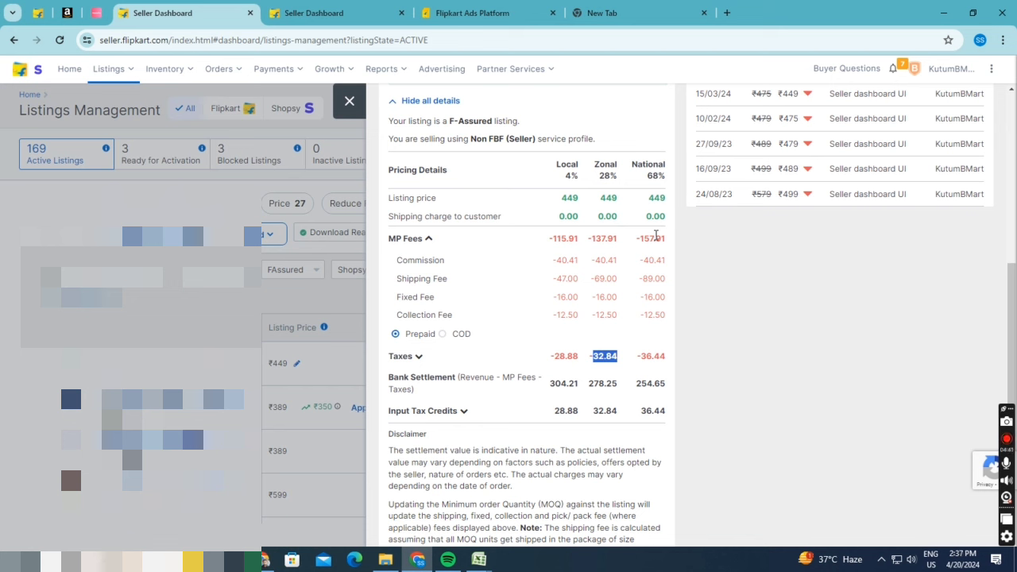
pyautogui.click(651, 354)
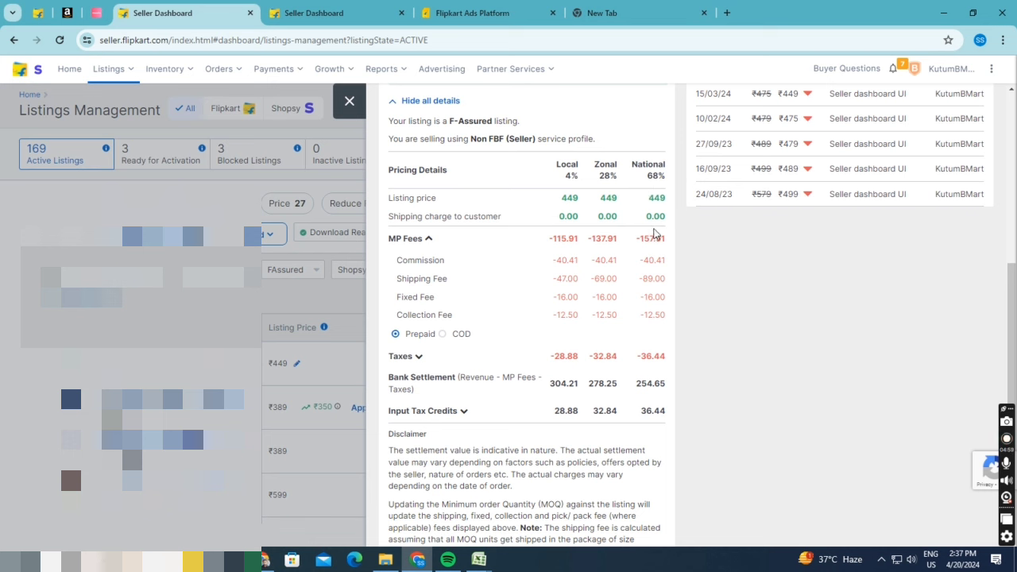
pyautogui.moveTo(640, 239)
pyautogui.mouseDown()
pyautogui.moveTo(664, 410)
pyautogui.moveTo(654, 239)
pyautogui.mouseUp()
pyautogui.click(649, 355)
pyautogui.doubleClick(649, 355)
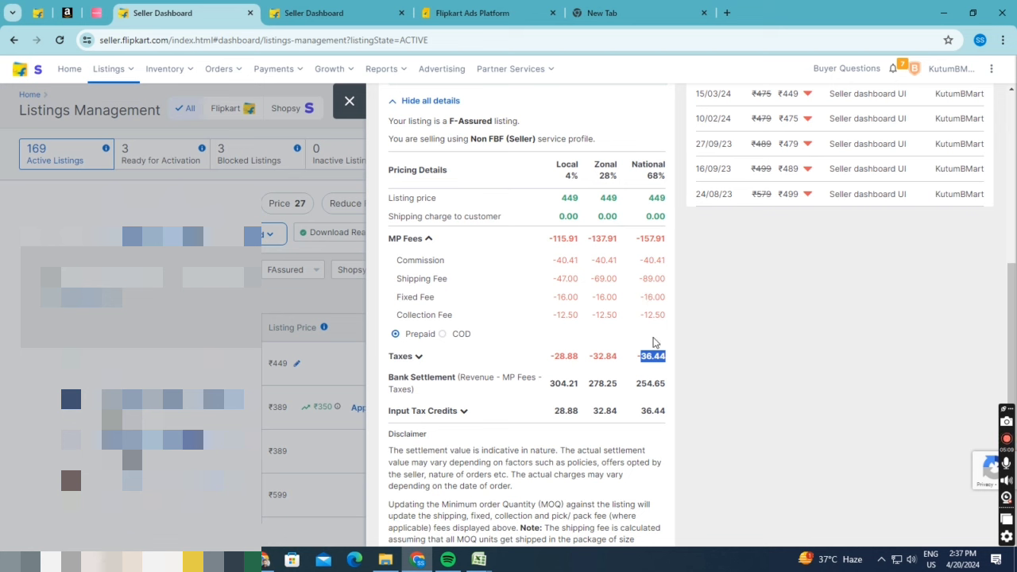
pyautogui.moveTo(637, 384); pyautogui.dragTo(663, 384)
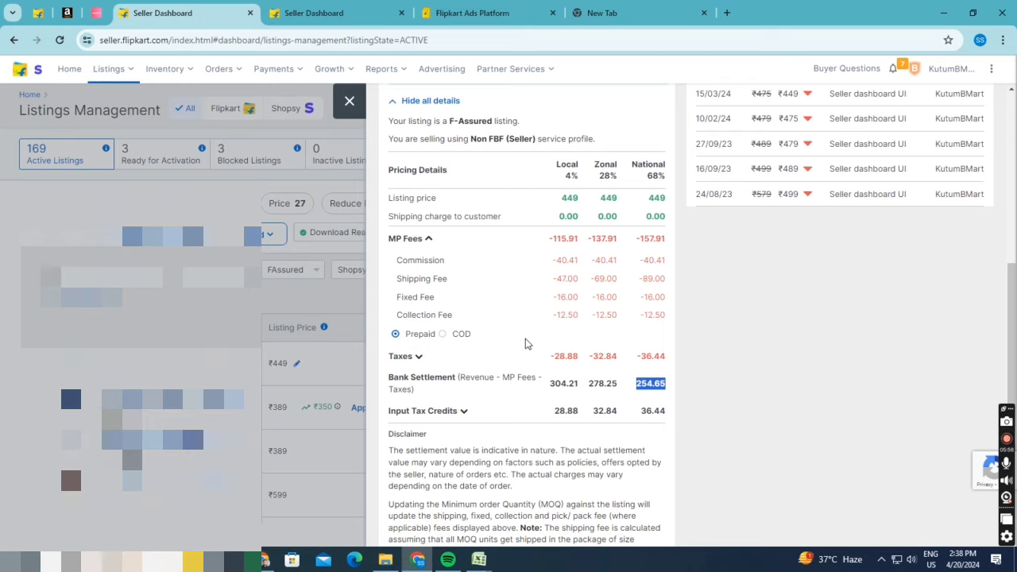
# - Review the listing price and expected average settlement in the Settlement Calculator
pyautogui.scroll(5, 524, 343)
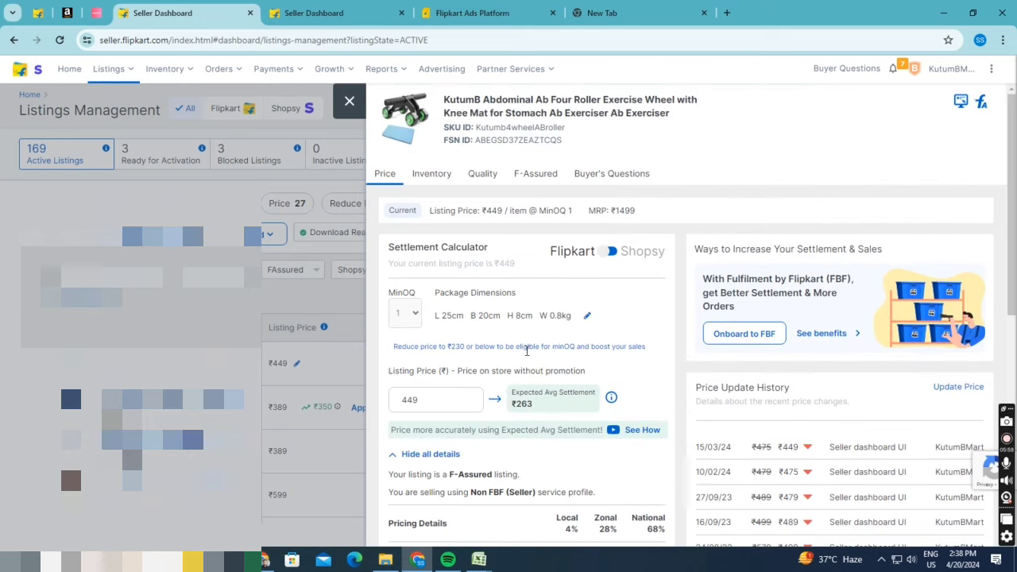
pyautogui.scroll(-2, 527, 368)
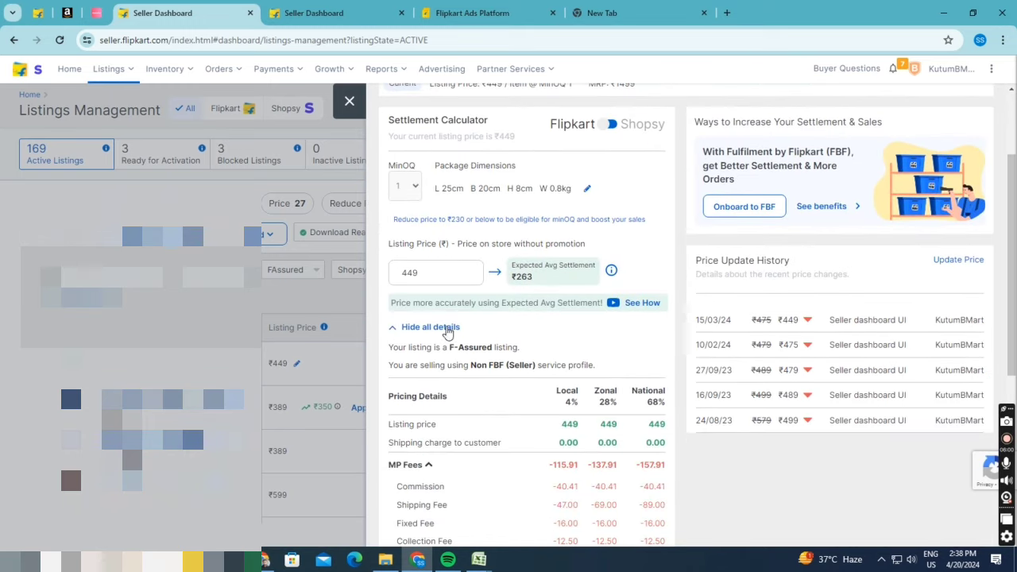
pyautogui.click(414, 272)
pyautogui.click(493, 363)
# - Return to Rate Card search, search the product categories for "bag", and look through the suggested categories
pyautogui.click(334, 13)
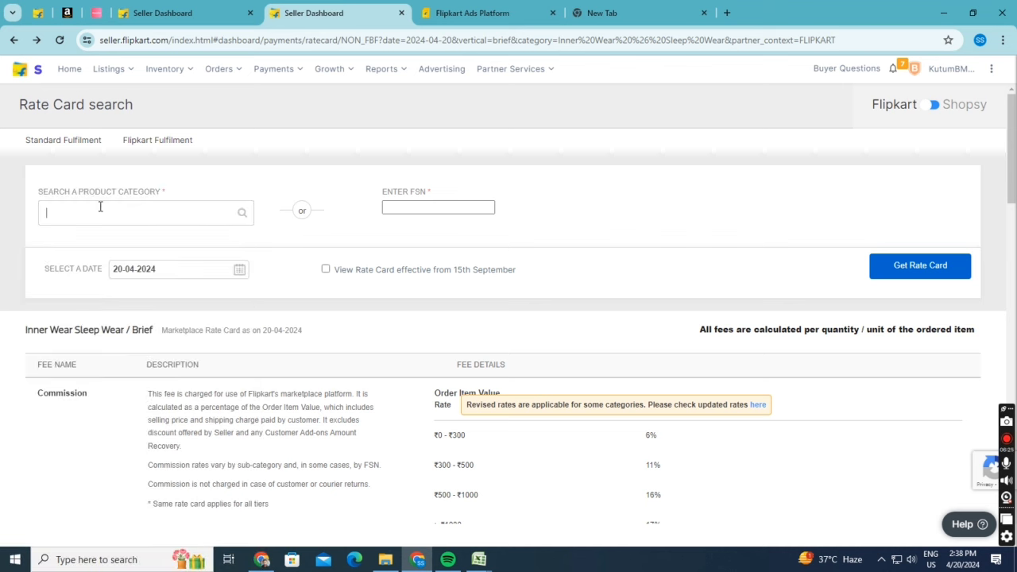
pyautogui.write('baa')
pyautogui.press('BackSpace')
pyautogui.write('g')
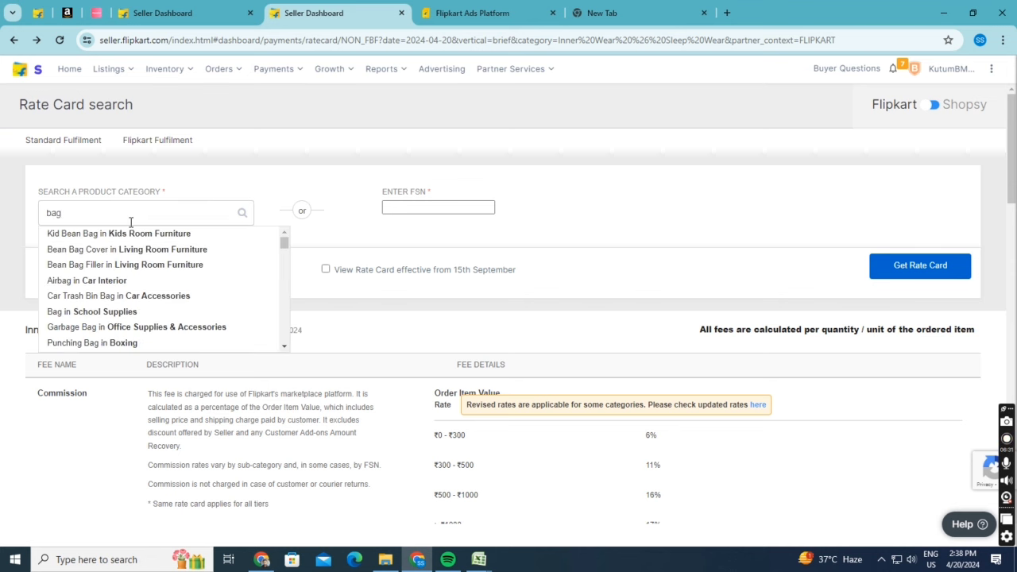
pyautogui.click(135, 235)
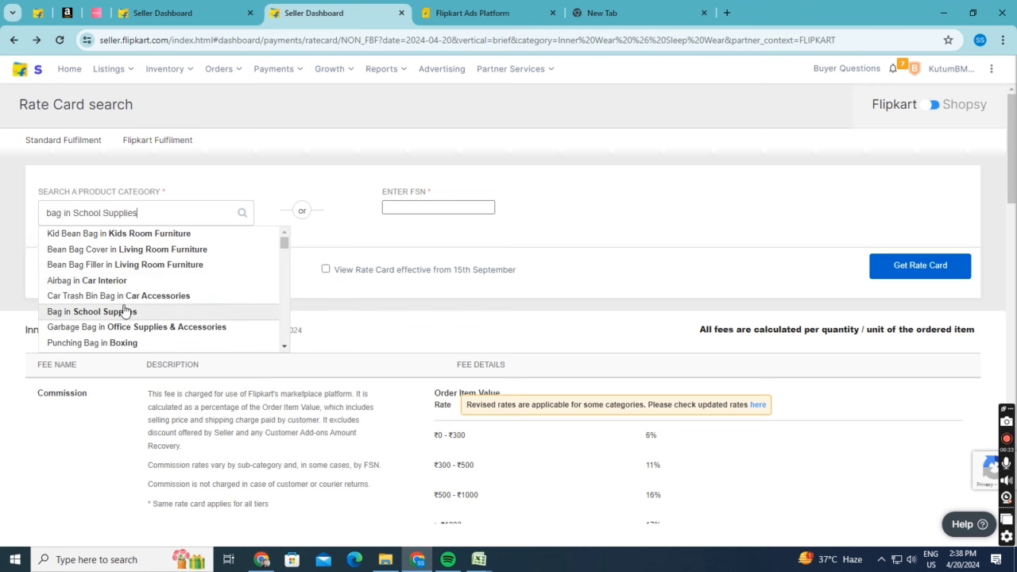
pyautogui.scroll(-1, 121, 310)
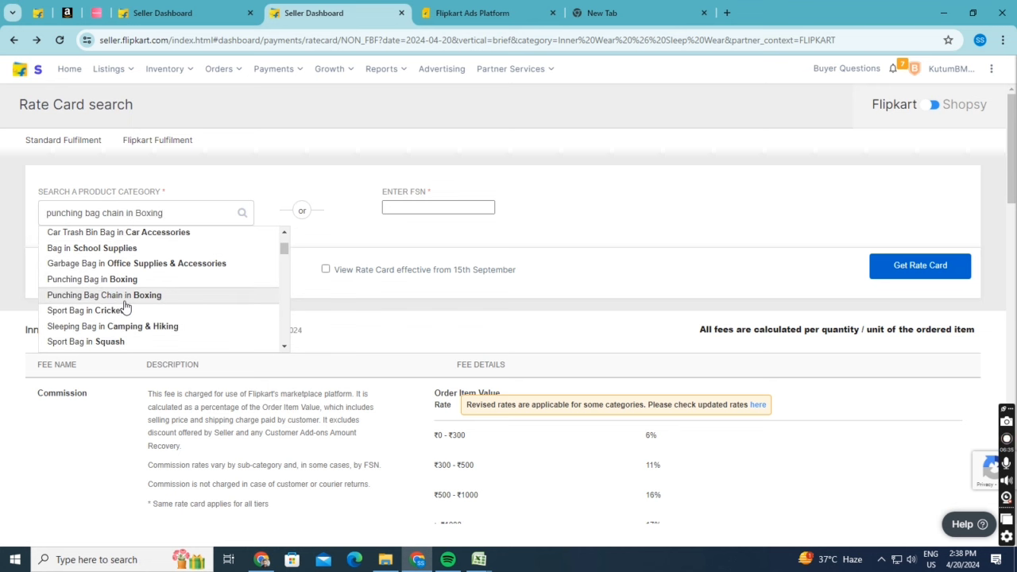
pyautogui.scroll(-1, 123, 309)
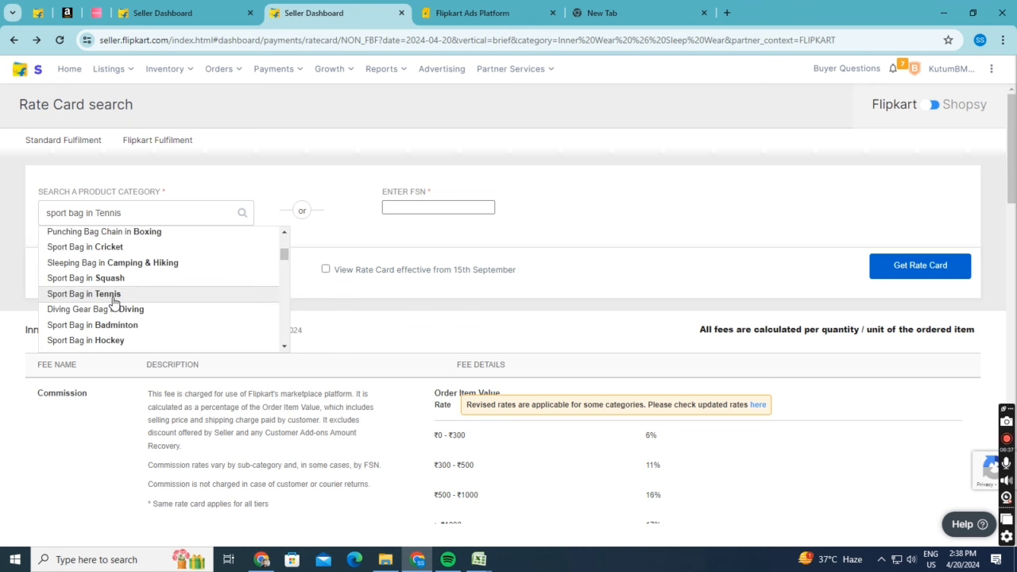
# - Clear the product category search and review the Brief rate card down to the Bronze Seller shipping fees
pyautogui.tripleClick(195, 214)
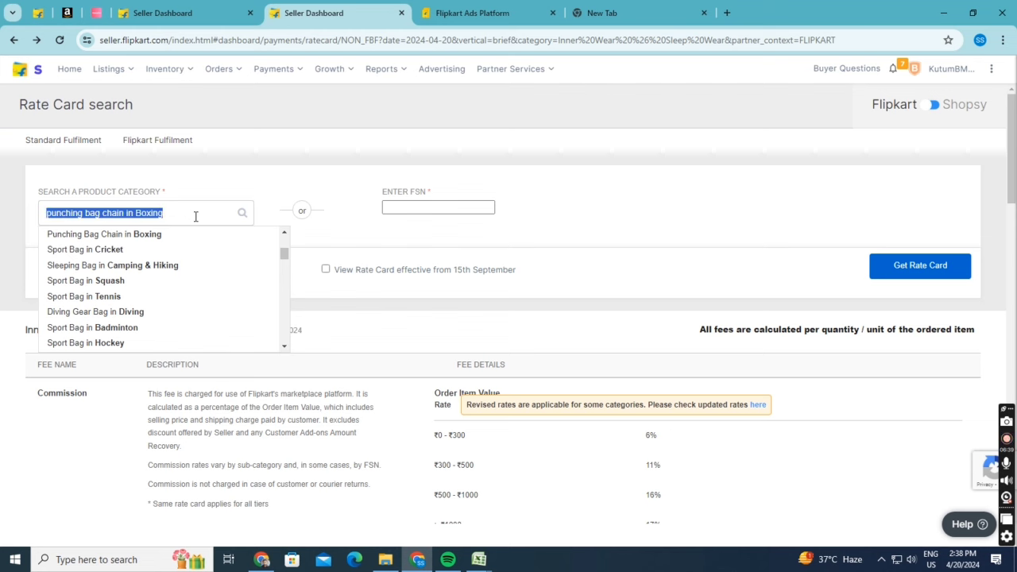
pyautogui.press('BackSpace')
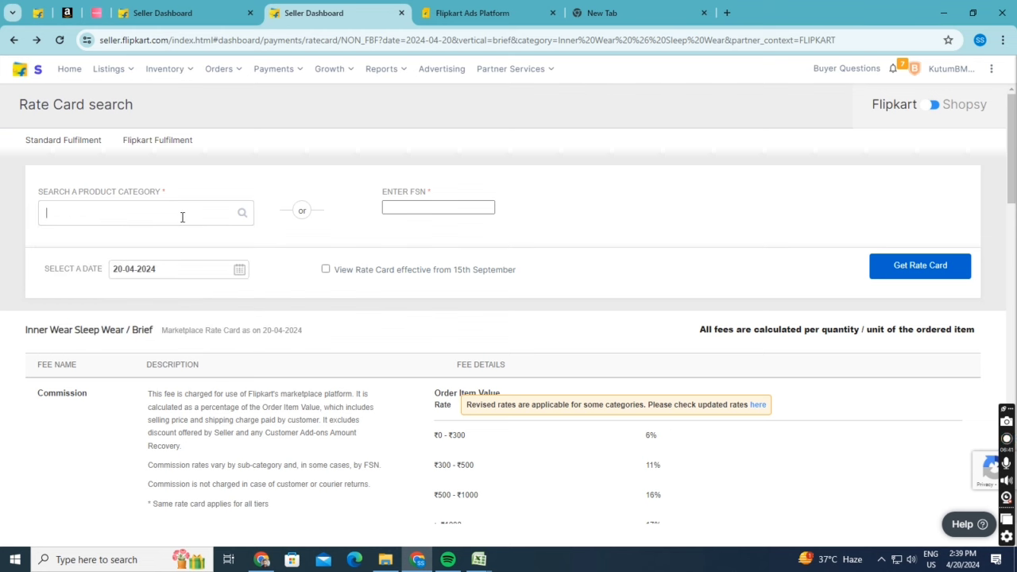
pyautogui.scroll(-5, 541, 310)
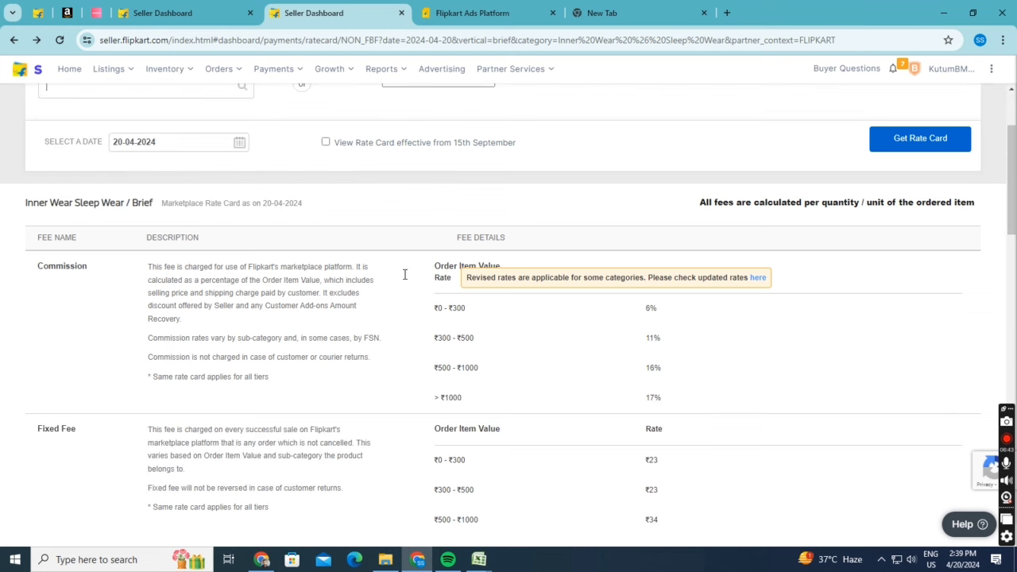
pyautogui.scroll(-3, 556, 317)
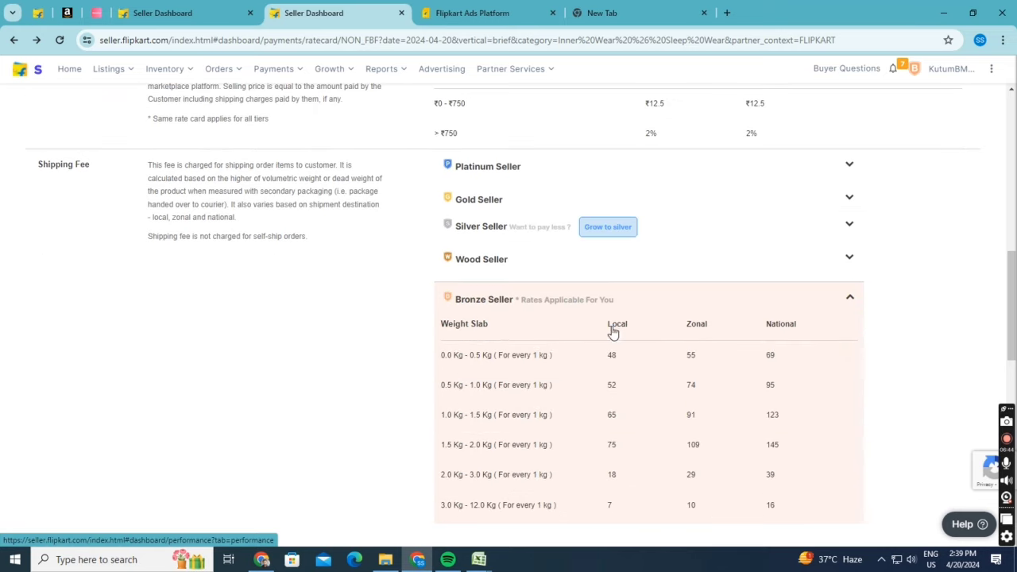
# - Examine the local commission and shipping fee in the Settlement Calculator for the ₹449 listing
pyautogui.click(183, 13)
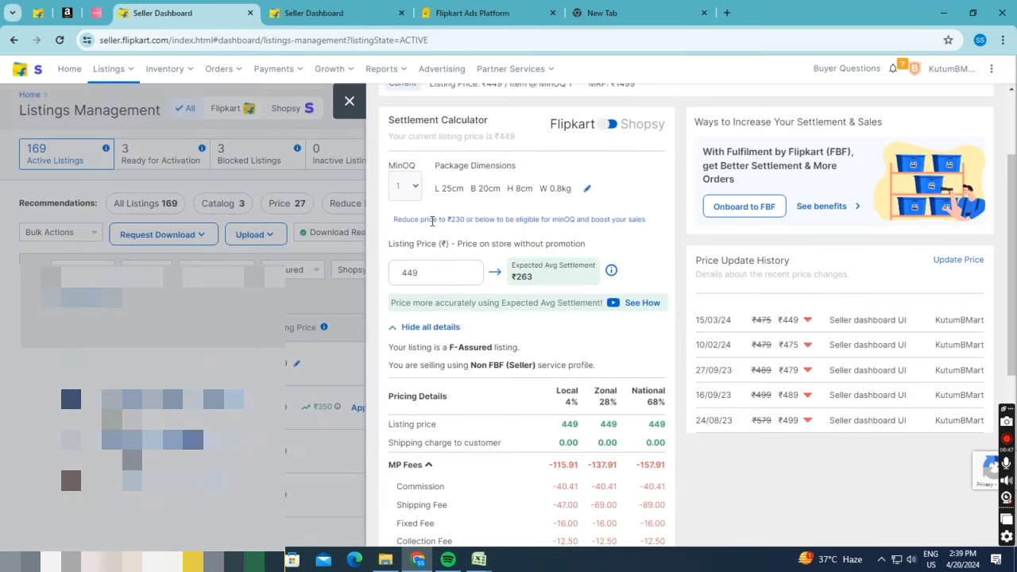
pyautogui.scroll(-2, 477, 270)
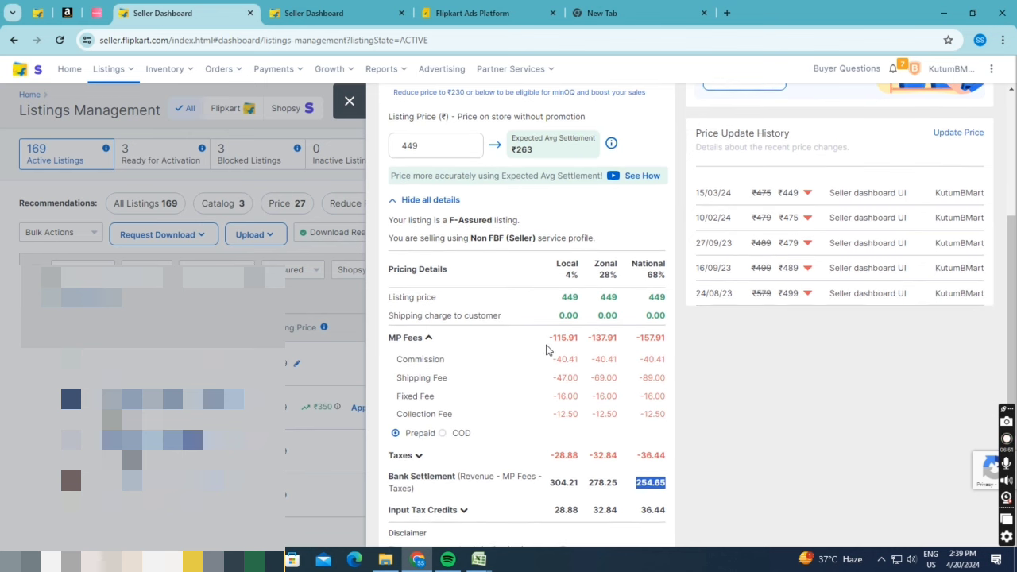
pyautogui.doubleClick(564, 359)
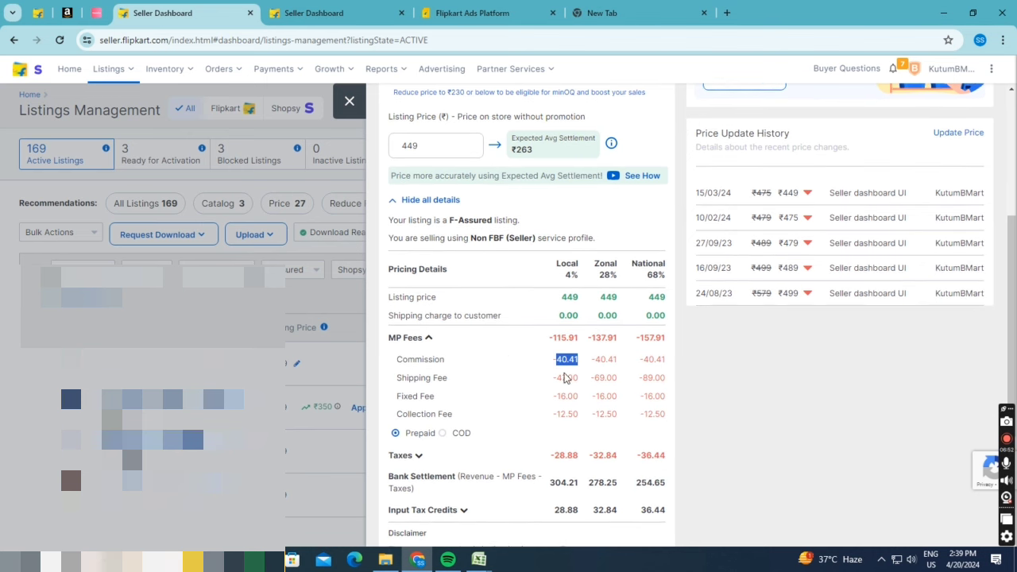
pyautogui.click(570, 378)
pyautogui.doubleClick(572, 377)
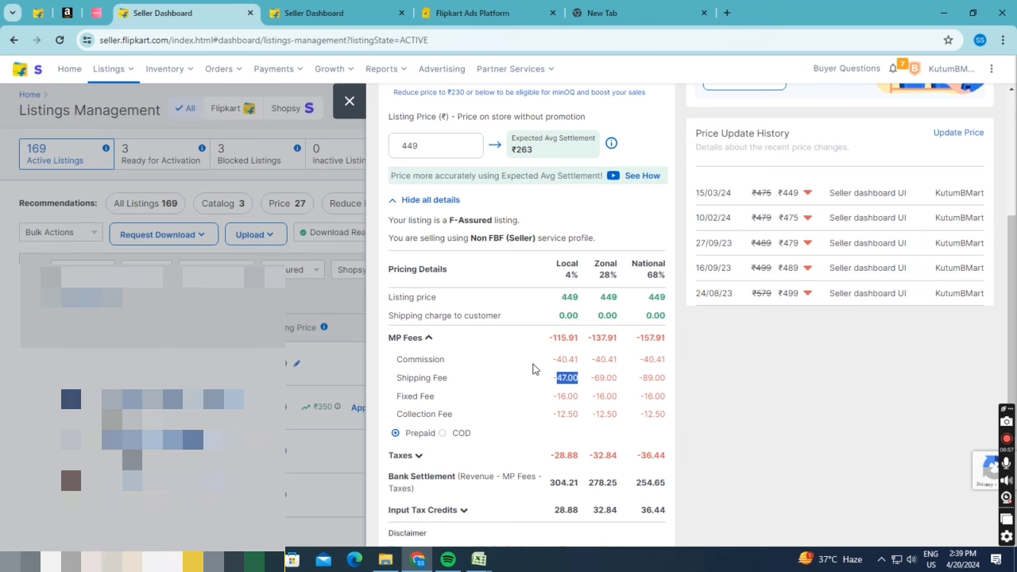
pyautogui.doubleClick(566, 359)
# - Compare the Brief rate card's commission rates for the ₹0 - ₹300 and ₹300 - ₹500 order item values
pyautogui.click(296, 6)
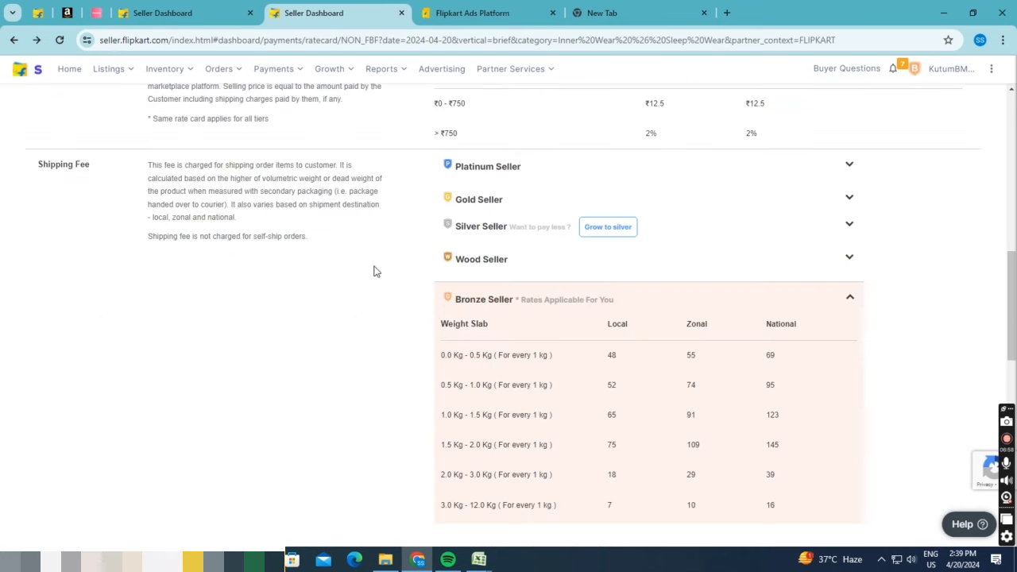
pyautogui.scroll(5, 660, 315)
pyautogui.scroll(2, 660, 315)
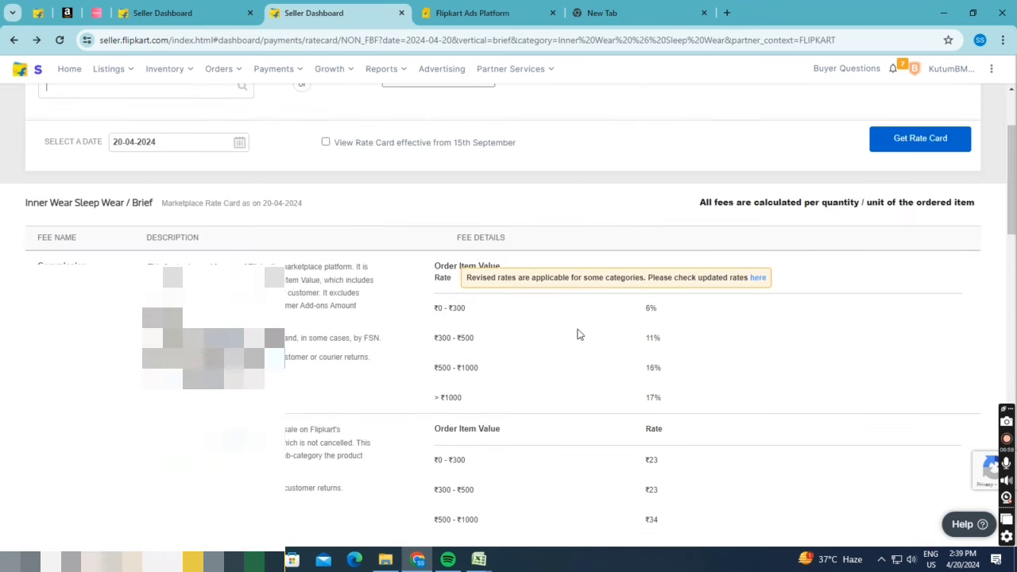
pyautogui.doubleClick(467, 337)
pyautogui.doubleClick(648, 310)
pyautogui.doubleClick(652, 339)
pyautogui.moveTo(658, 309); pyautogui.dragTo(650, 311)
pyautogui.click(650, 312)
pyautogui.moveTo(661, 340); pyautogui.dragTo(656, 341)
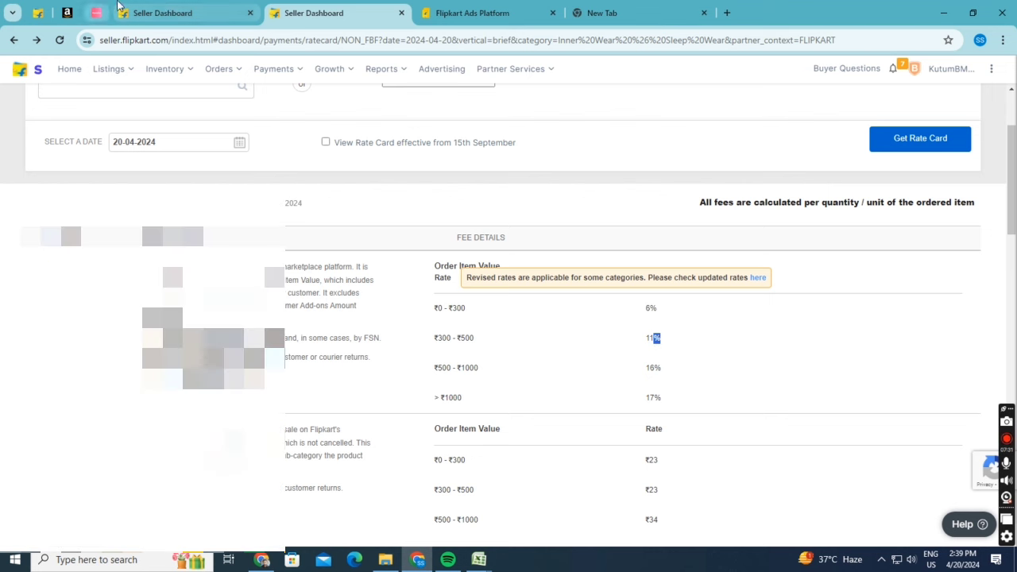
# - Set the listing price to 399 in the Settlement Calculator and check its MP Fees breakdown
pyautogui.click(162, 13)
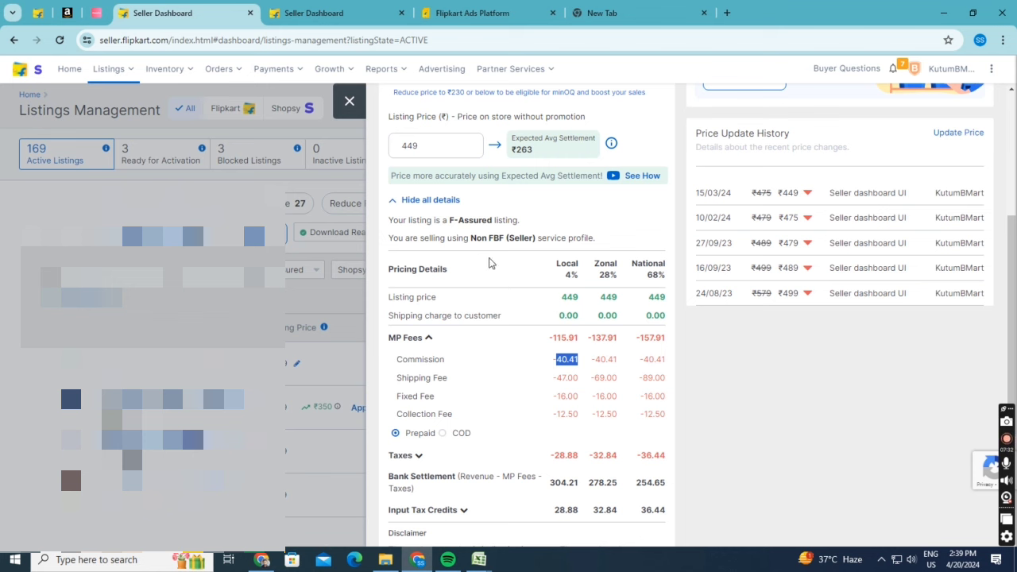
pyautogui.click(409, 147)
pyautogui.moveTo(410, 147); pyautogui.dragTo(389, 145)
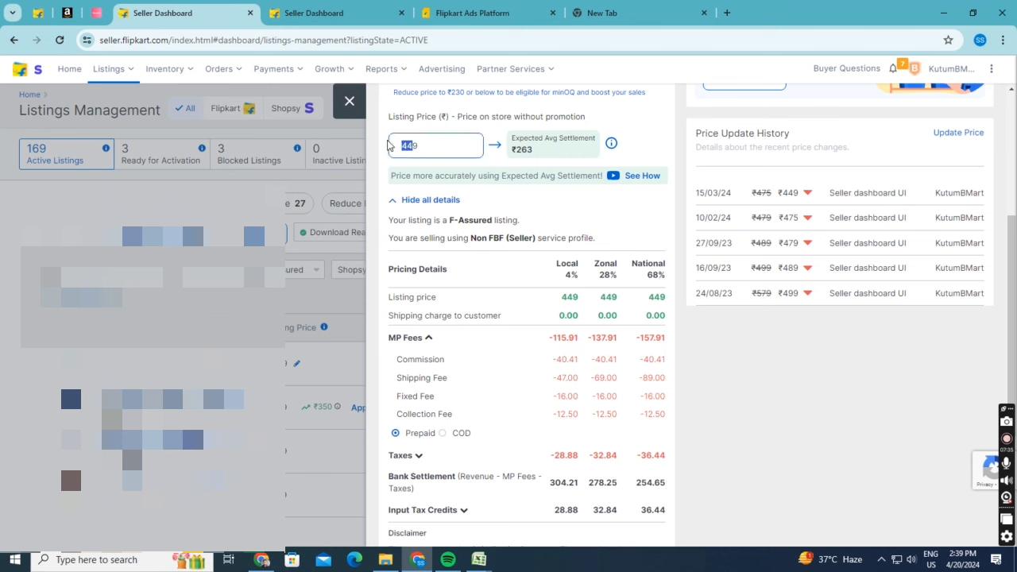
pyautogui.write('399')
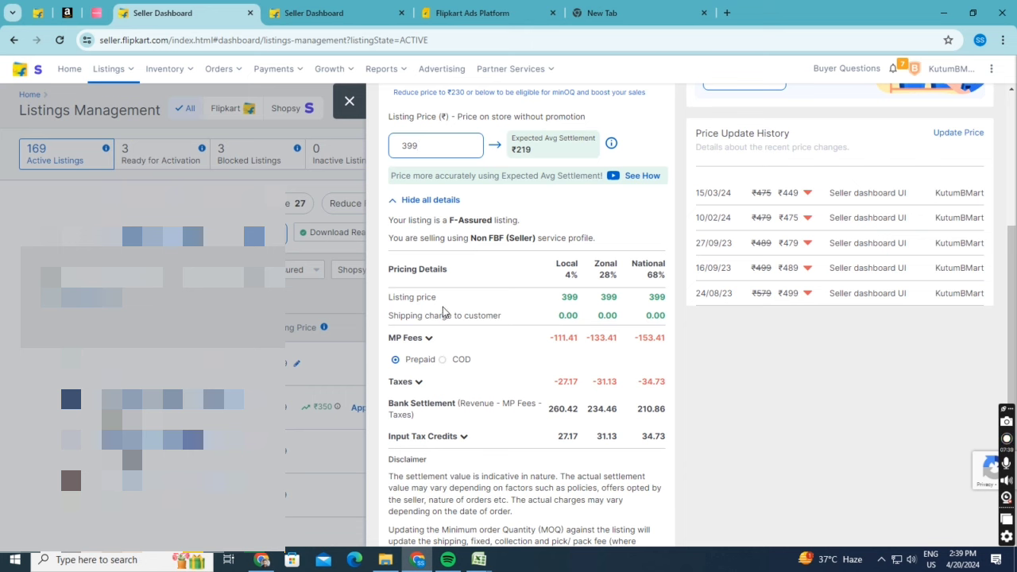
pyautogui.click(426, 339)
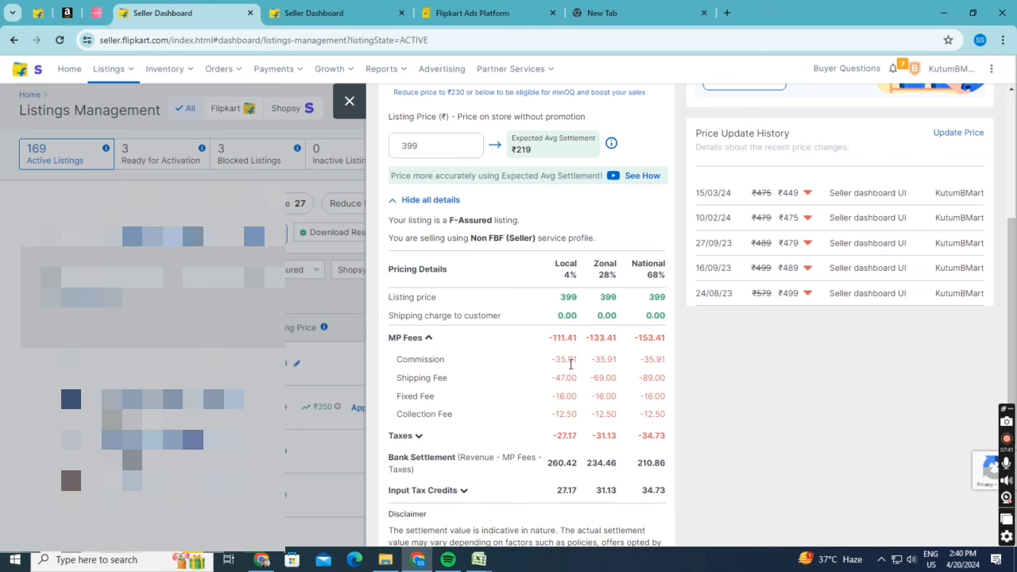
pyautogui.click(426, 339)
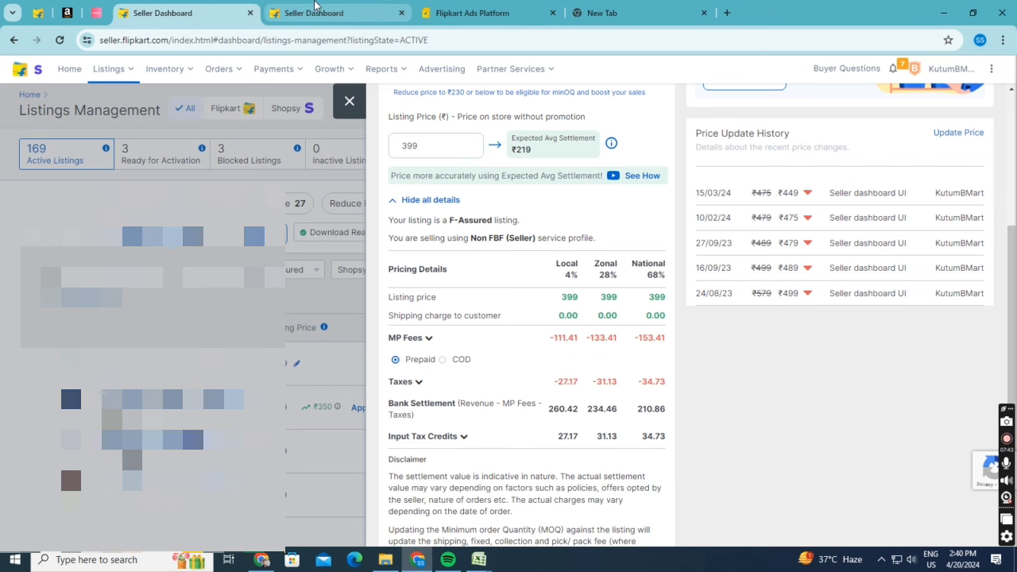
pyautogui.hotkey('ctrl', 'Tab')
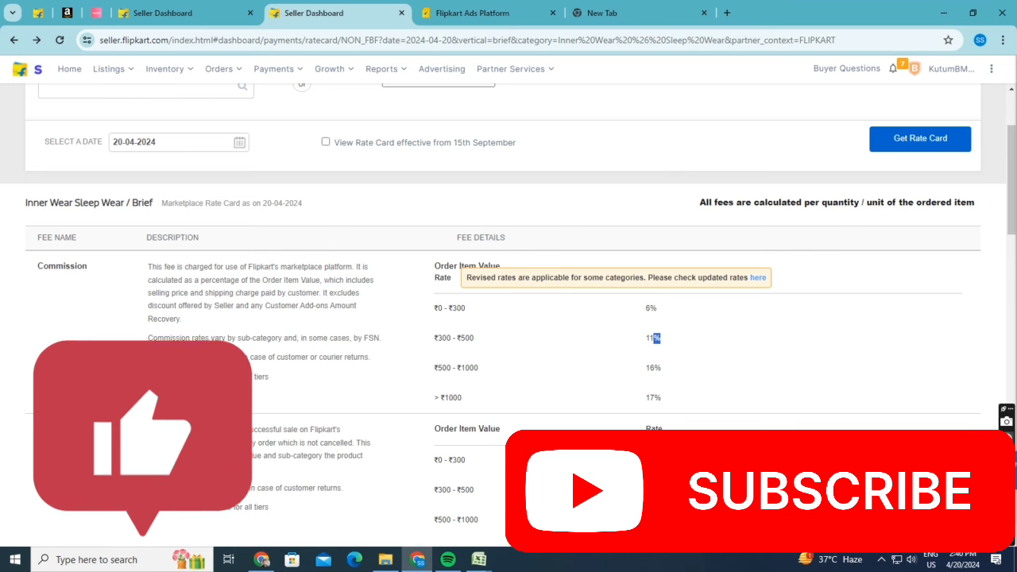
pyautogui.click(1006, 442)
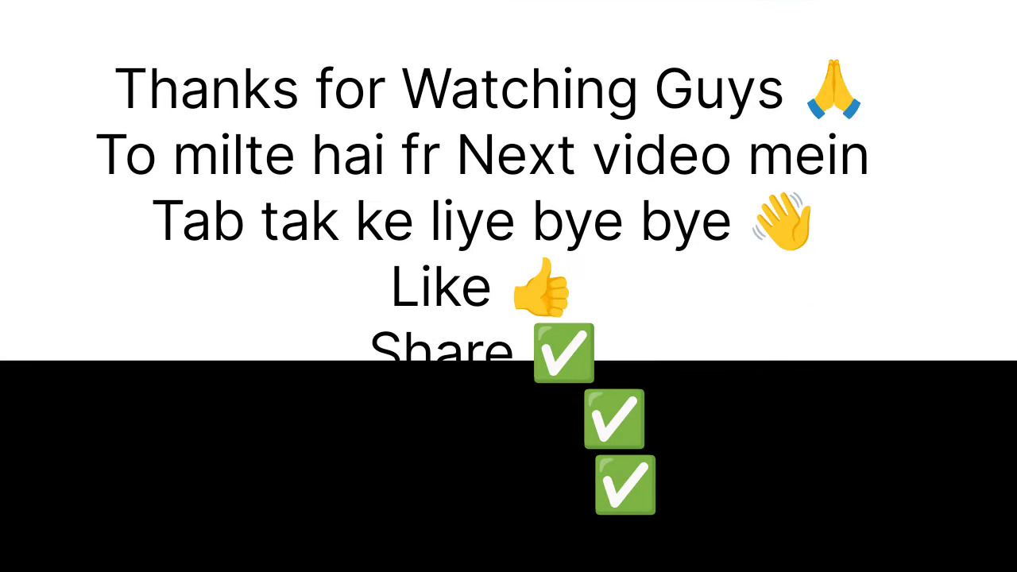